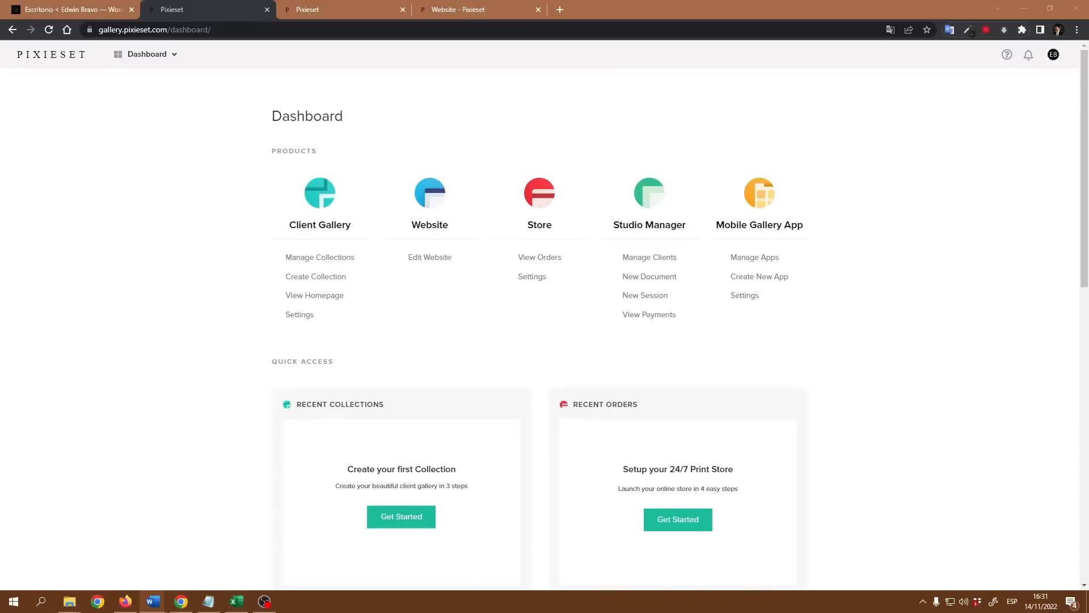
# Step: Start a new collection in Client Gallery, name it Cristales and set its event date to 2022-11-14
pyautogui.click(322, 194)
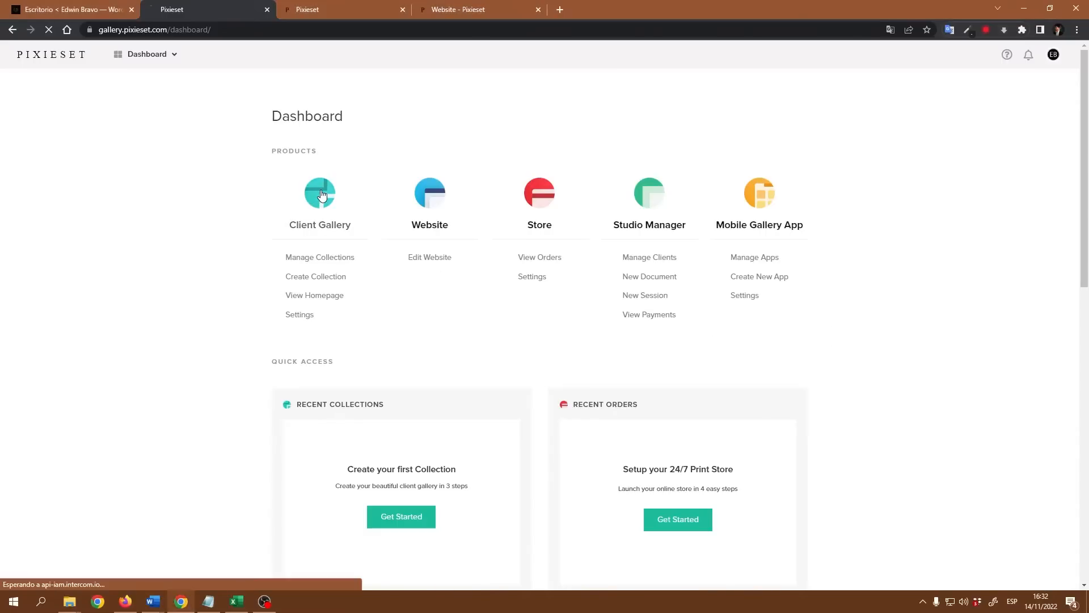
pyautogui.click(12, 31)
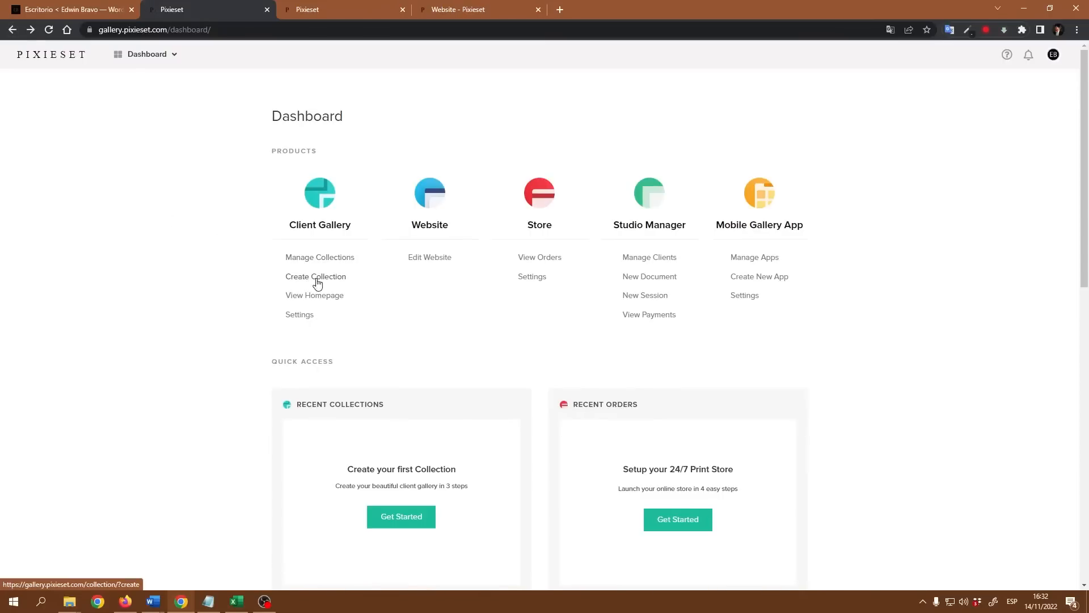
pyautogui.click(321, 205)
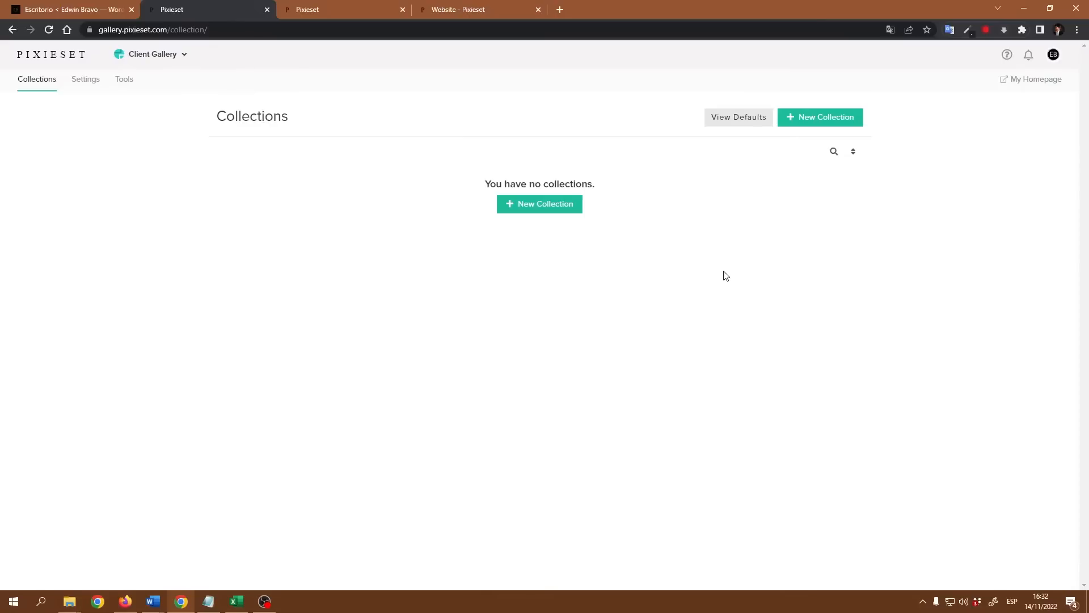
pyautogui.click(555, 211)
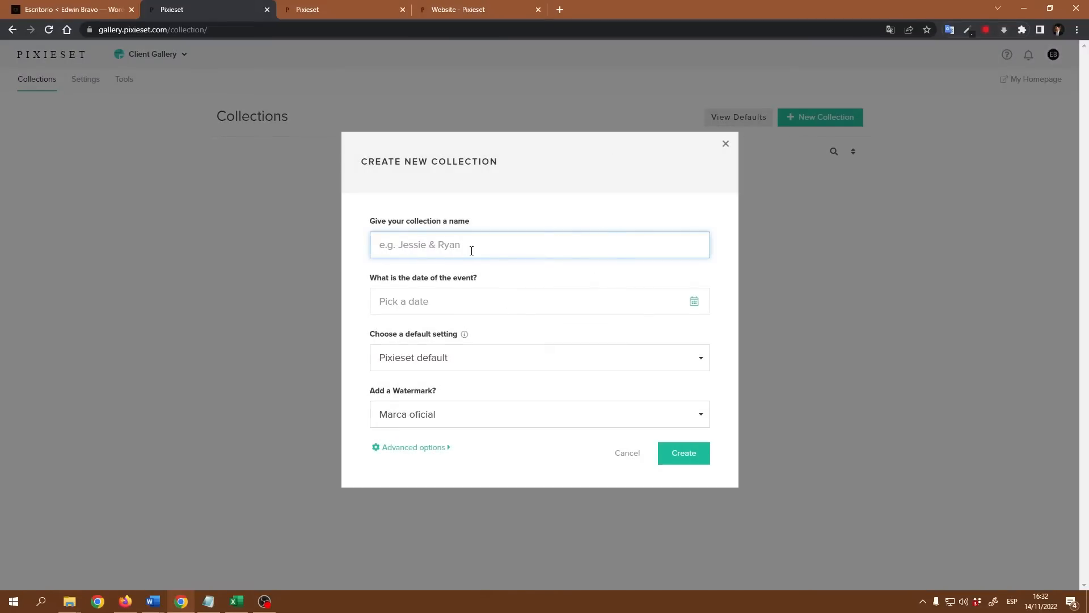
pyautogui.write('Cristales')
pyautogui.click(694, 303)
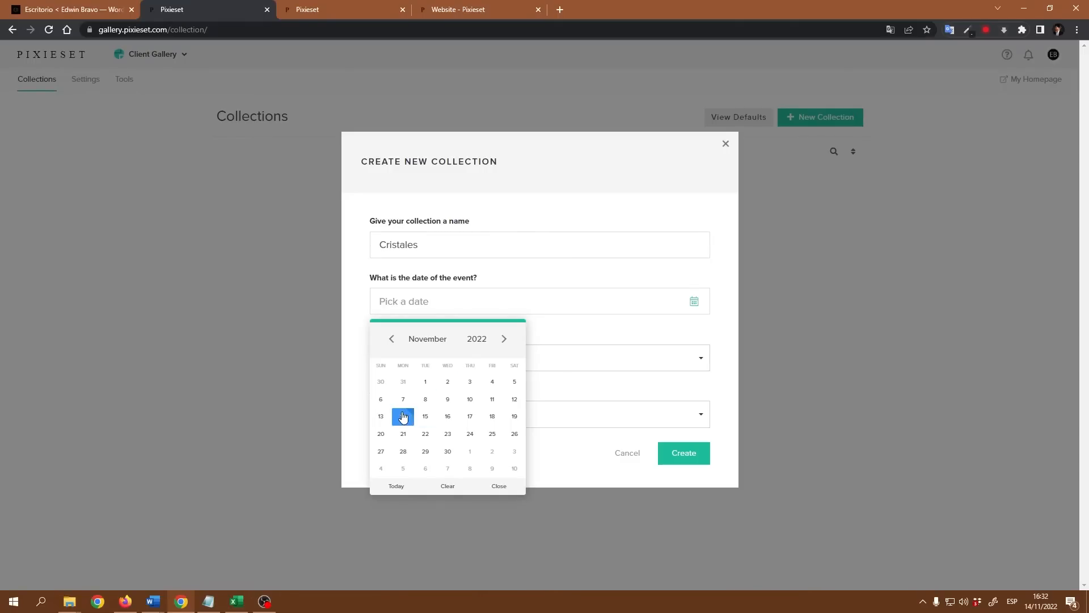
pyautogui.click(403, 417)
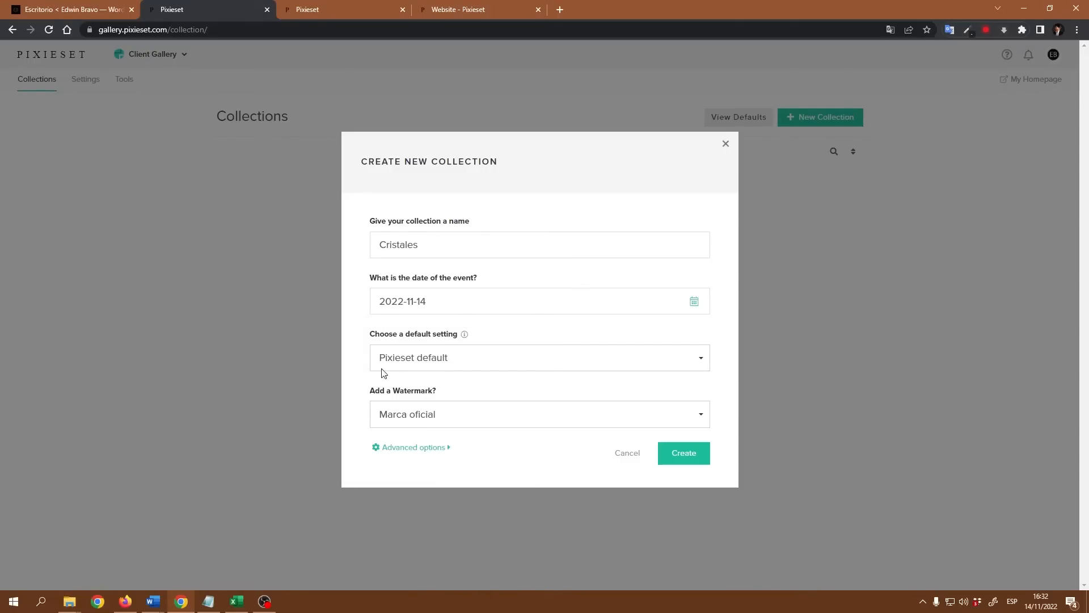
# Step: Choose Pixieset default as the collection's default setting and Marca oficial as its watermark
pyautogui.click(468, 357)
pyautogui.click(466, 358)
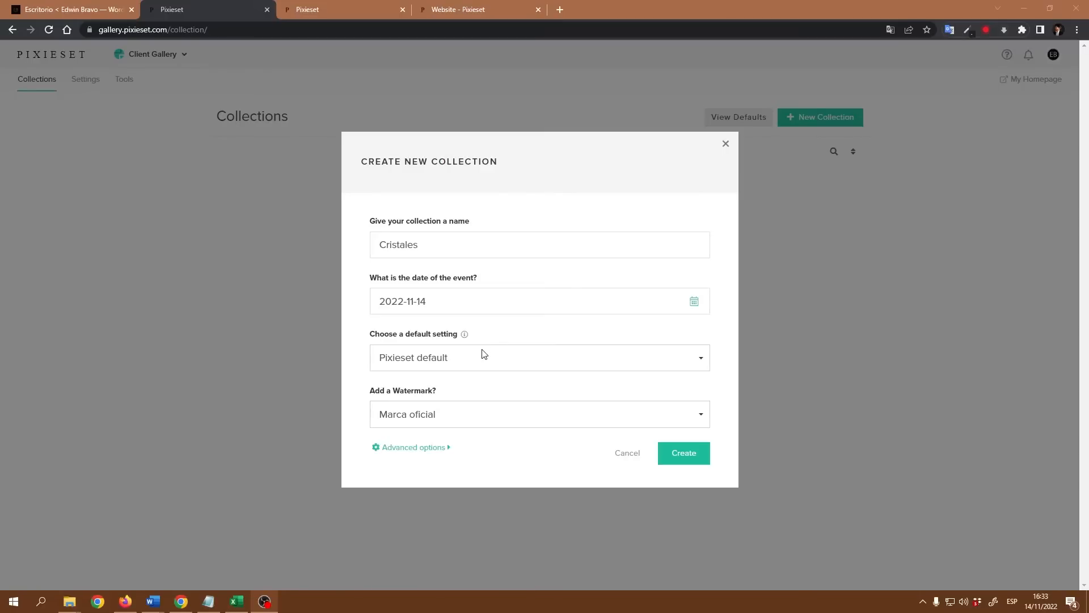
pyautogui.click(452, 363)
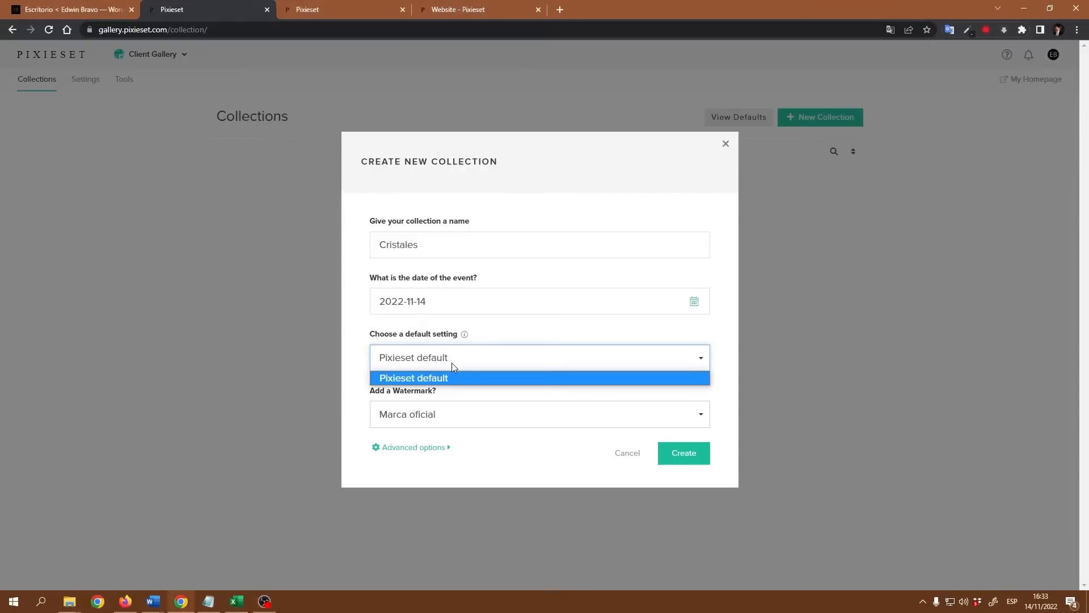
pyautogui.click(434, 377)
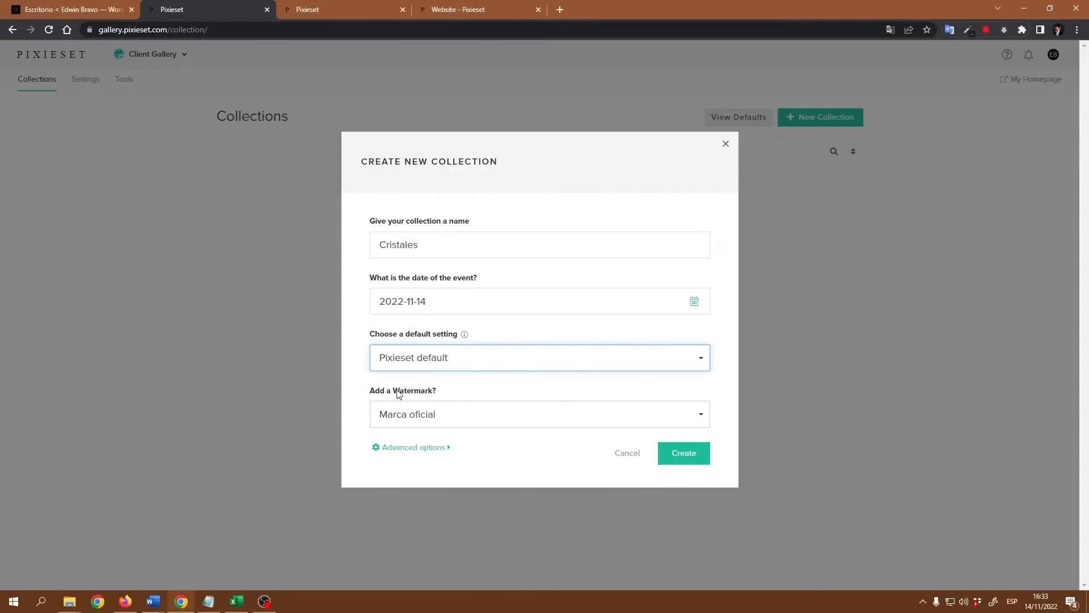
pyautogui.click(435, 419)
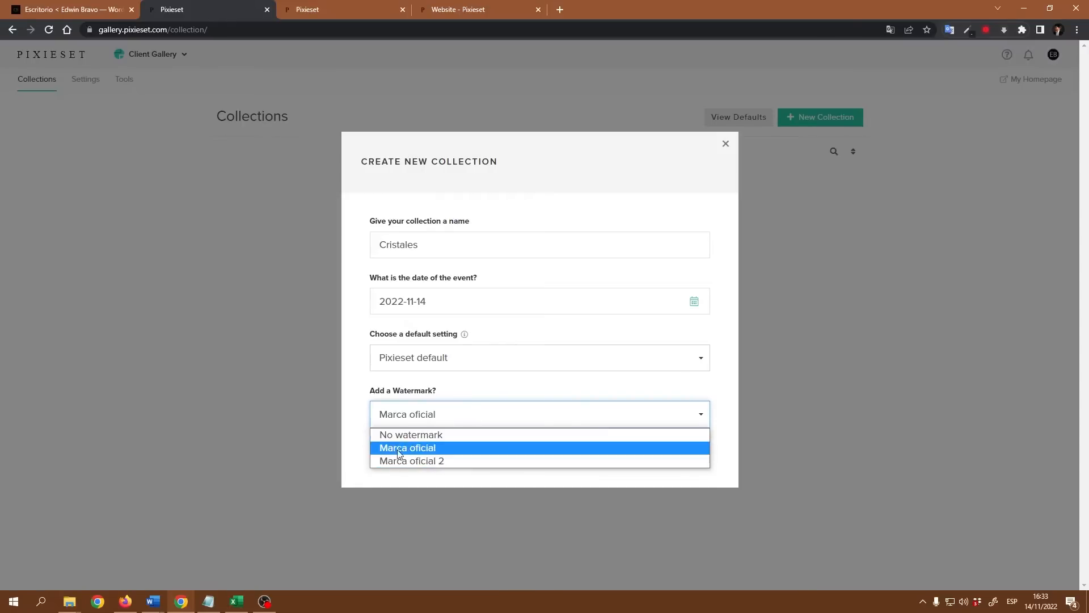
pyautogui.click(417, 448)
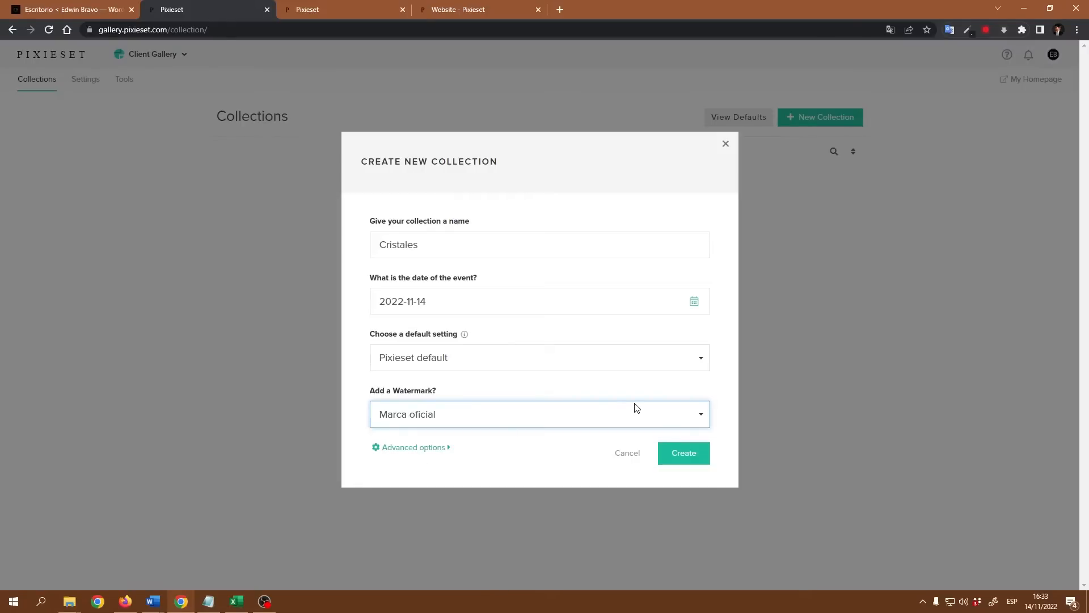
# Step: Show the collection's advanced options and add the tags Glass, Vasos, Copas and Bottles
pyautogui.click(443, 452)
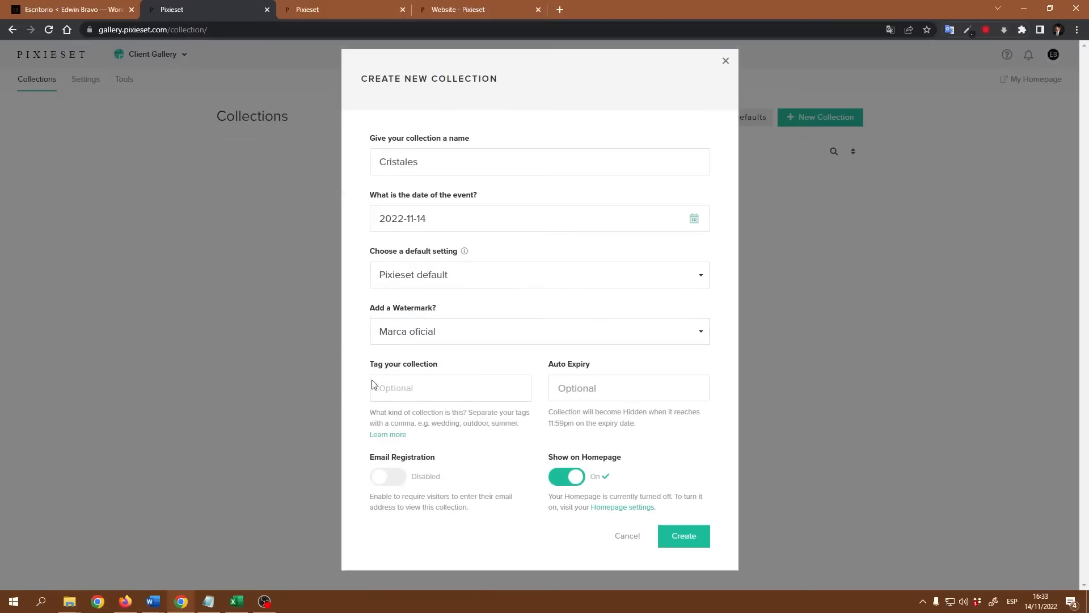
pyautogui.click(435, 394)
pyautogui.write('G')
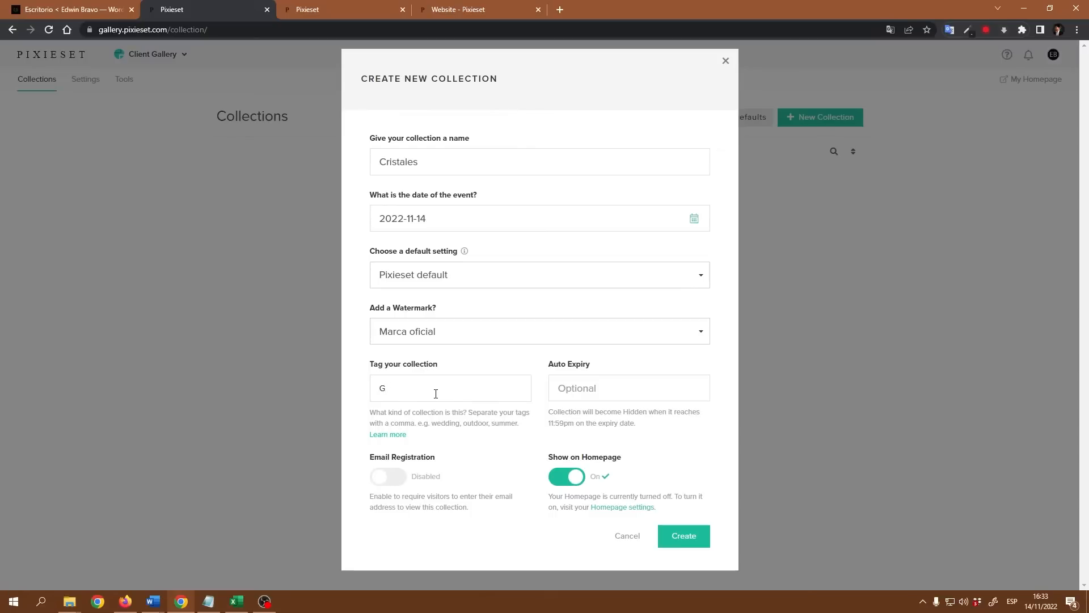
pyautogui.write('lass')
pyautogui.press('Return')
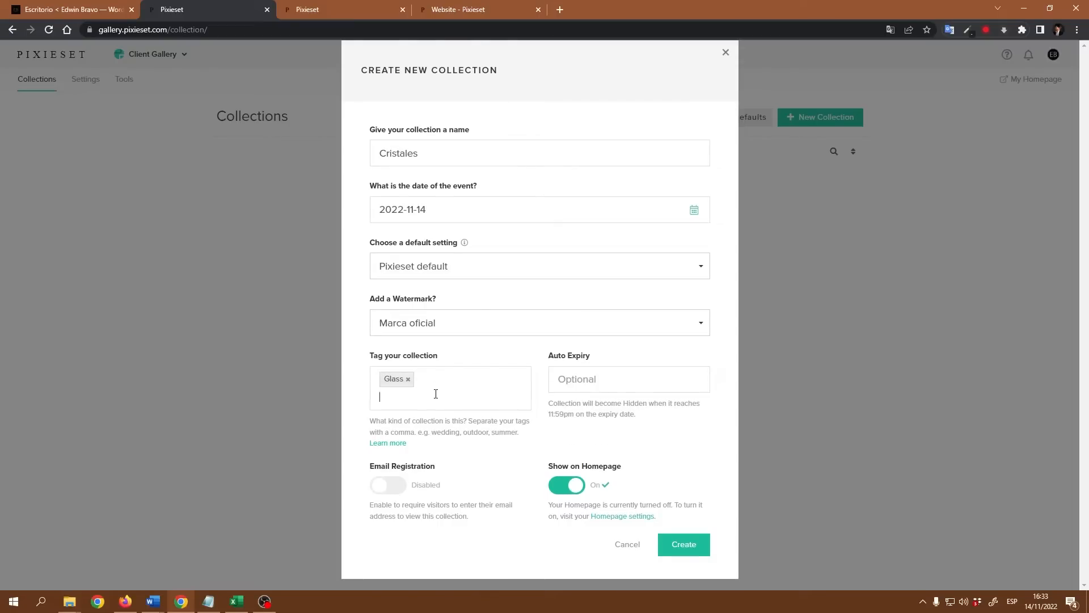
pyautogui.write('Vasos')
pyautogui.press('Return')
pyautogui.write('Copas')
pyautogui.press('Return')
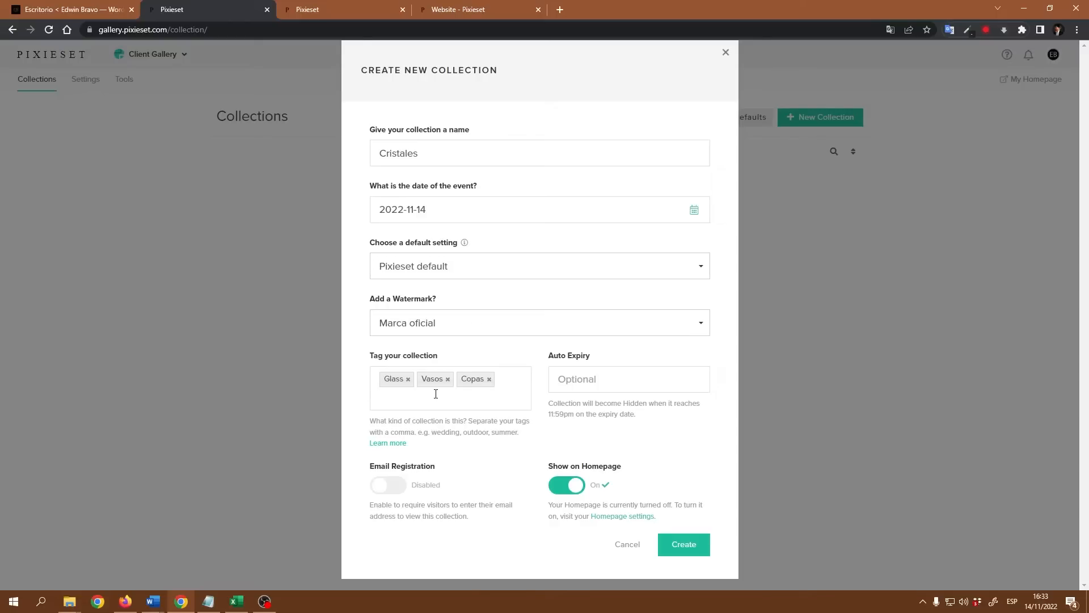
pyautogui.write('Bottles')
pyautogui.press('Return')
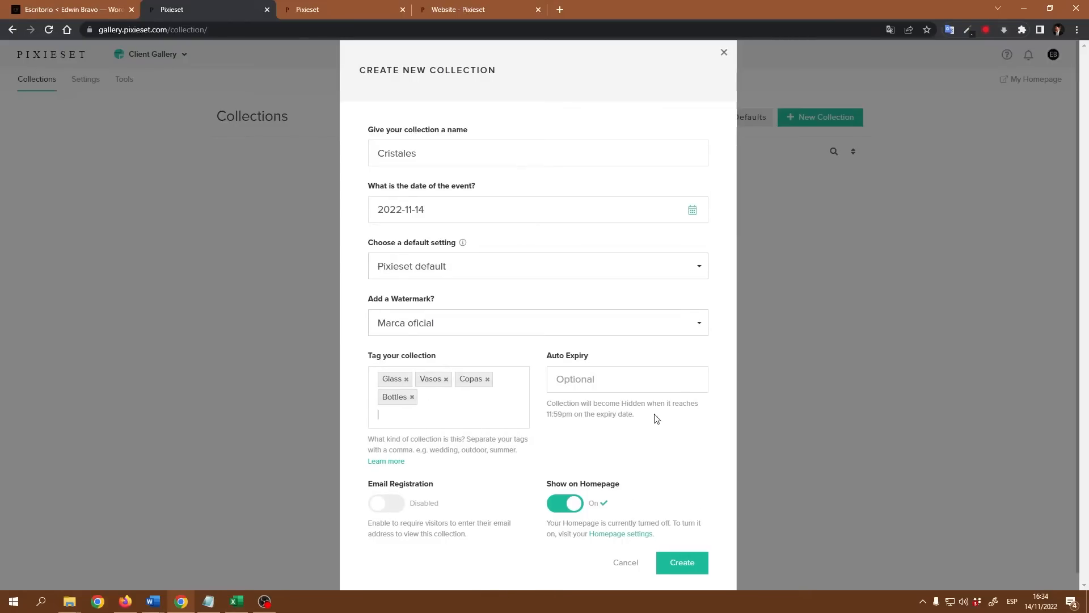
# Step: Examine the Auto Expiry, Email Registration and Show on Homepage options of the new collection
pyautogui.moveTo(650, 418); pyautogui.dragTo(549, 407)
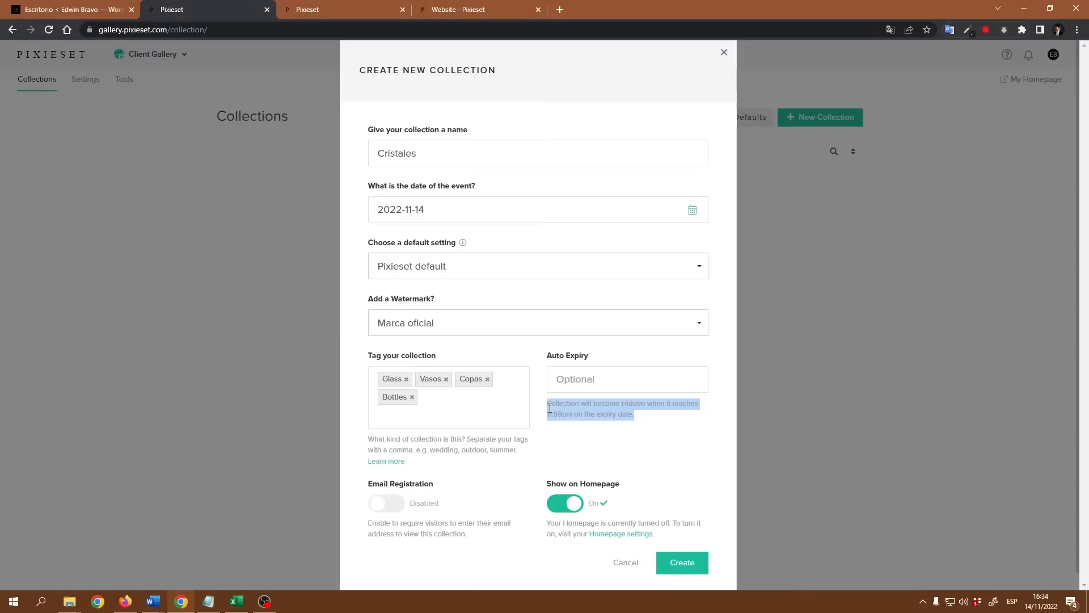
pyautogui.click(637, 418)
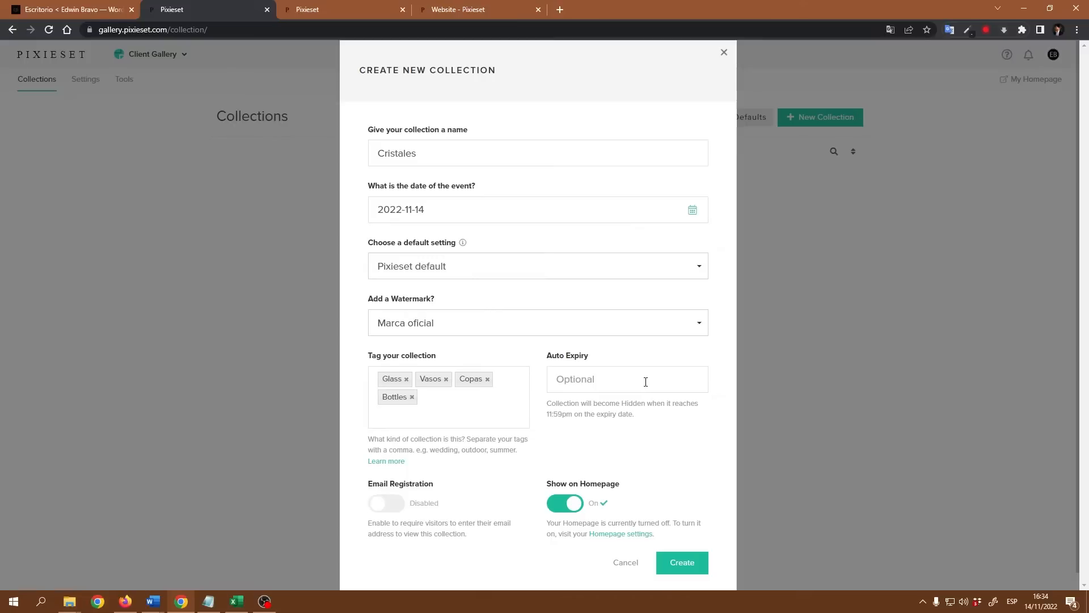
pyautogui.click(644, 381)
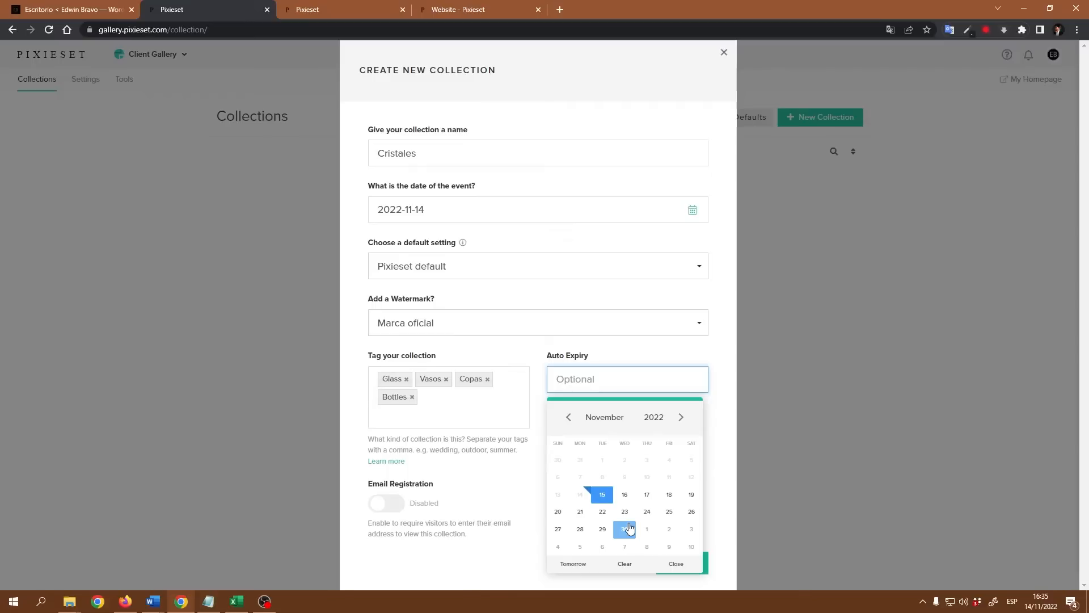
pyautogui.click(674, 358)
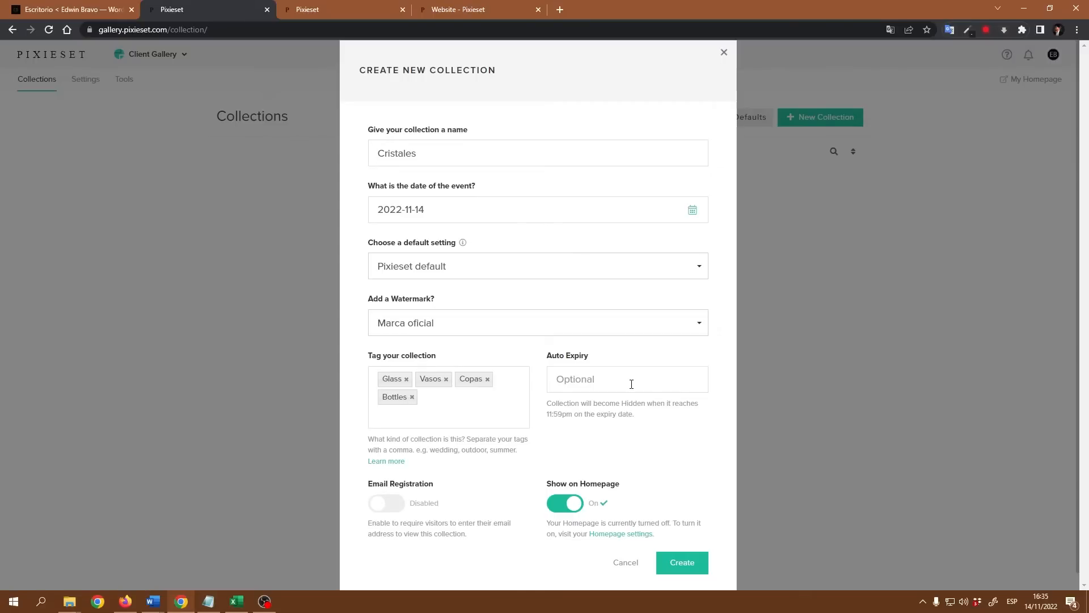
pyautogui.click(396, 510)
pyautogui.scroll(-1, 482, 496)
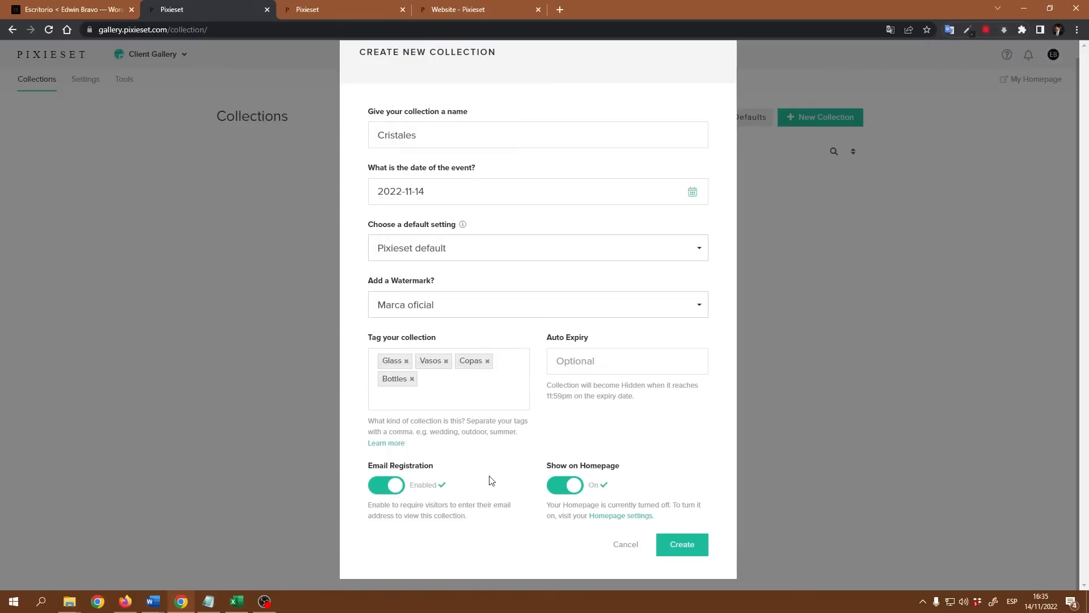
pyautogui.click(389, 487)
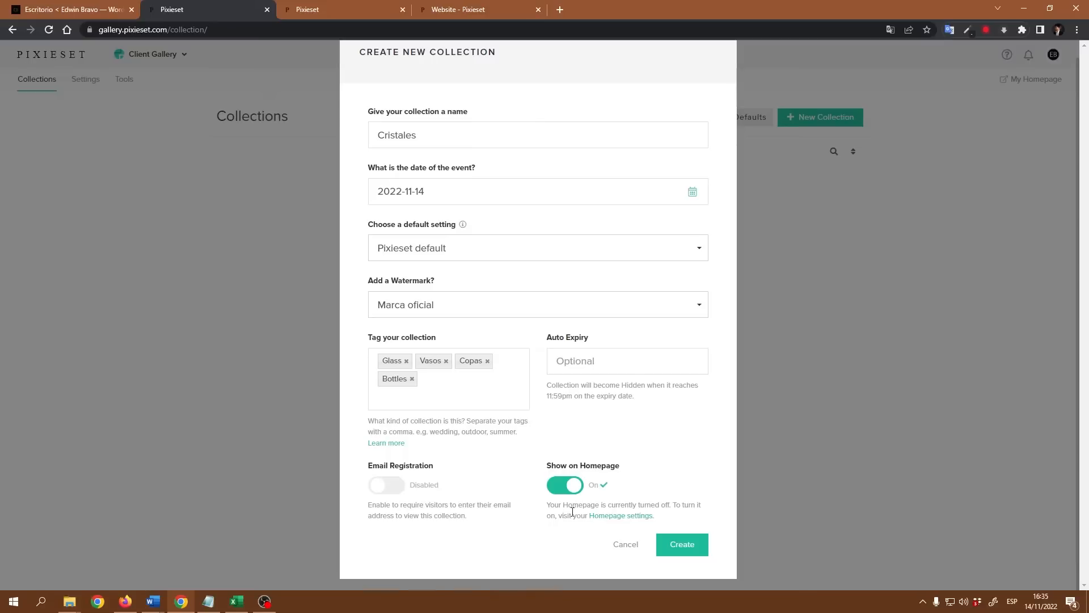
pyautogui.click(557, 487)
pyautogui.click(573, 488)
pyautogui.scroll(1, 598, 351)
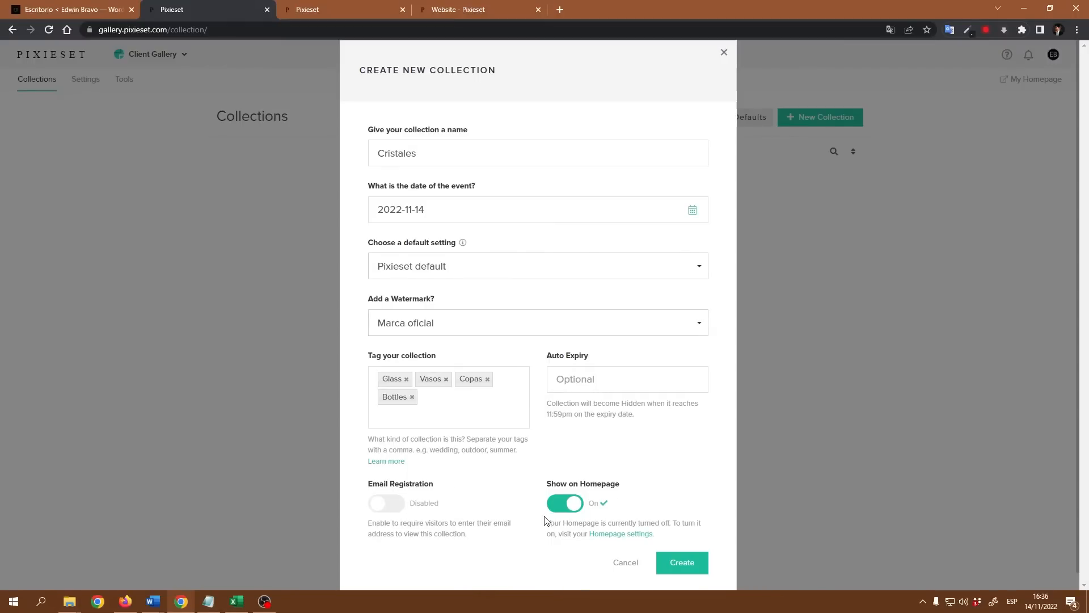
# Step: Toggle the Show on Homepage option and create the Cristales collection
pyautogui.click(555, 504)
pyautogui.click(685, 564)
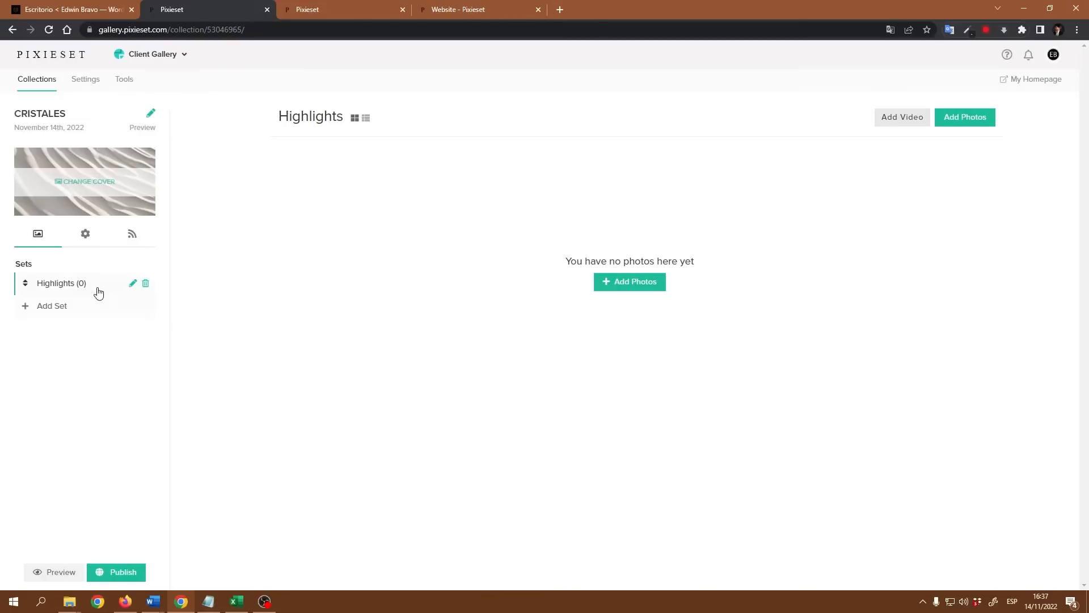
# Step: Rename the Highlights photo set to Copas
pyautogui.click(133, 283)
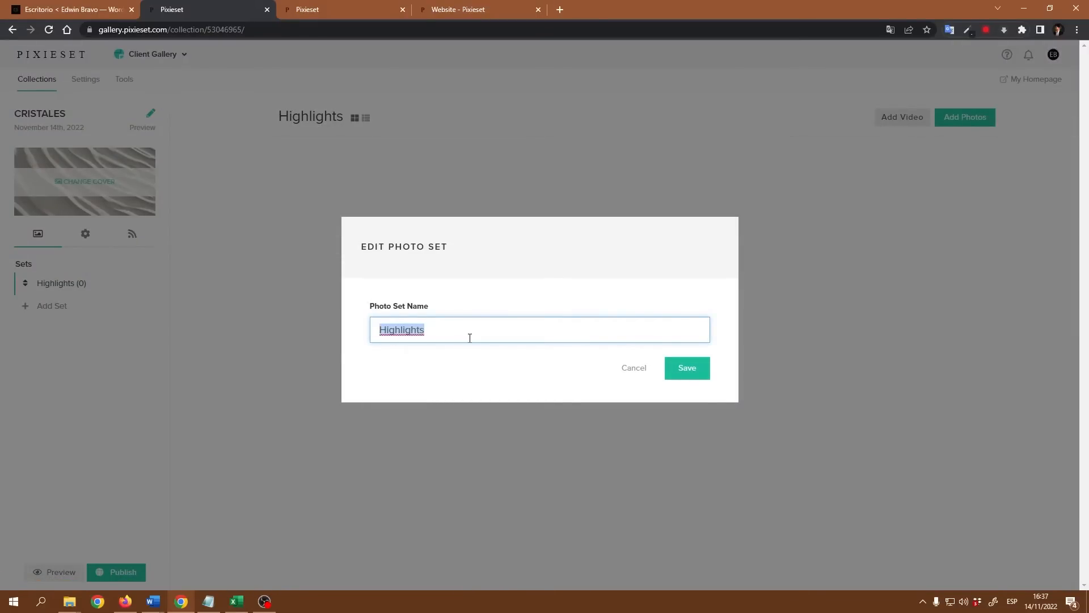
pyautogui.write('Copas')
pyautogui.click(684, 375)
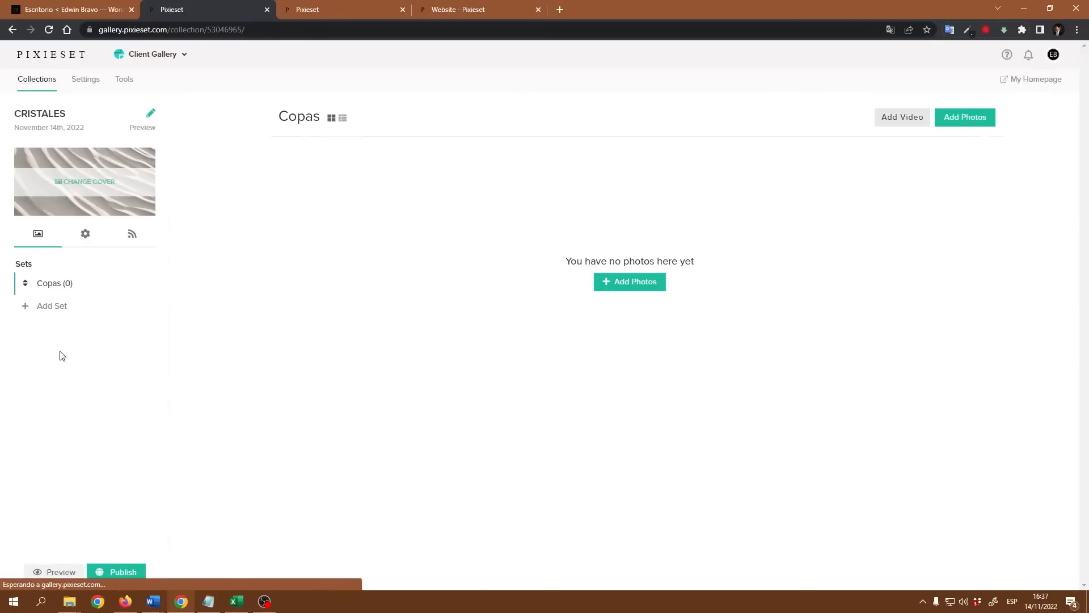
# Step: Add two more photo sets to the Cristales collection, named Vasos and Botellas
pyautogui.click(54, 312)
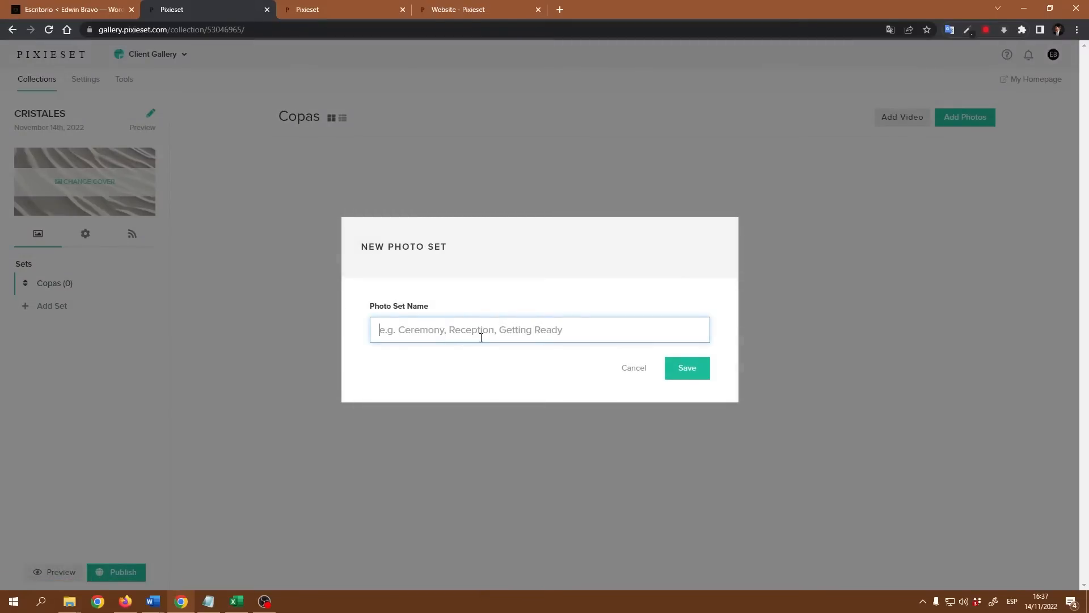
pyautogui.write('Vasos')
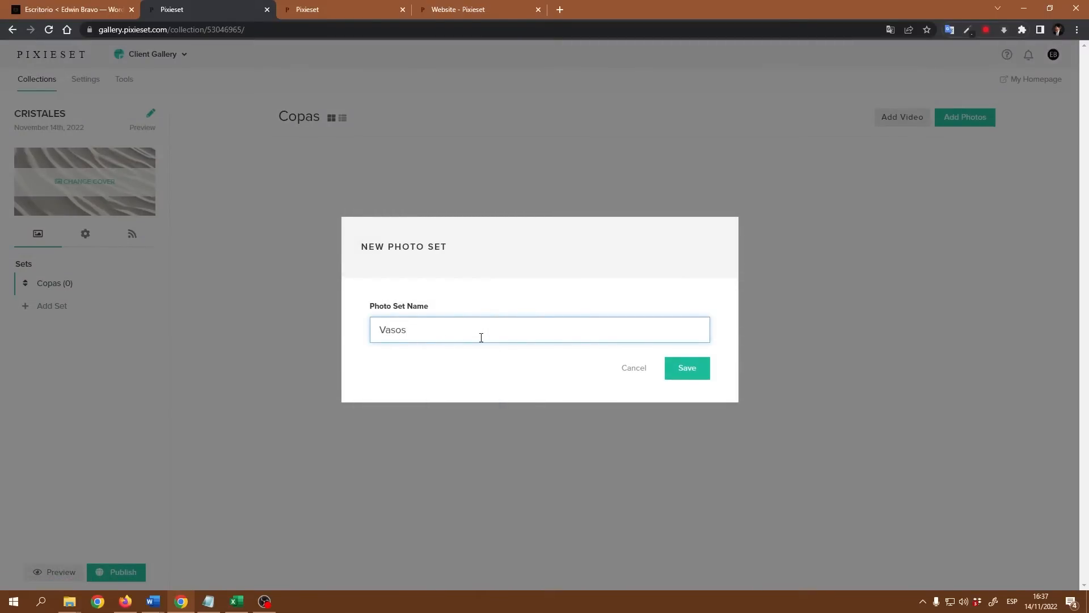
pyautogui.click(688, 369)
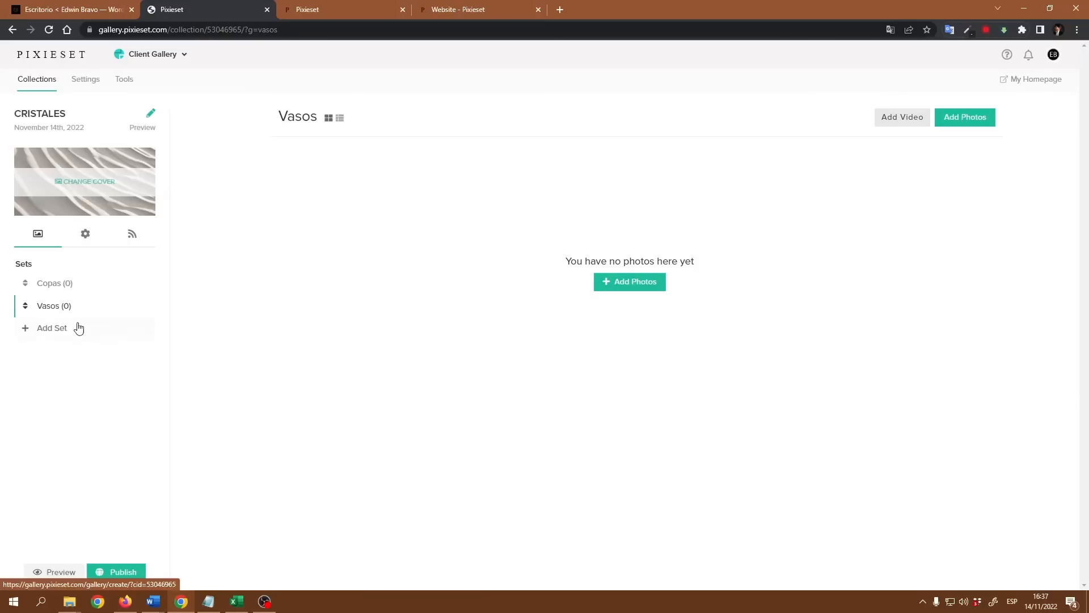
pyautogui.click(55, 329)
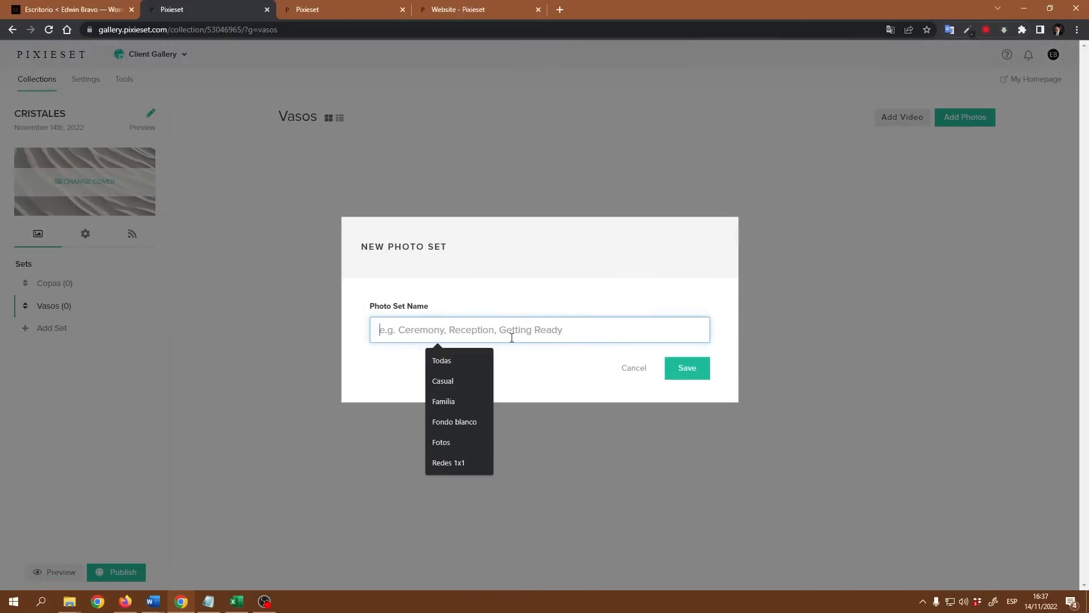
pyautogui.write('Bote')
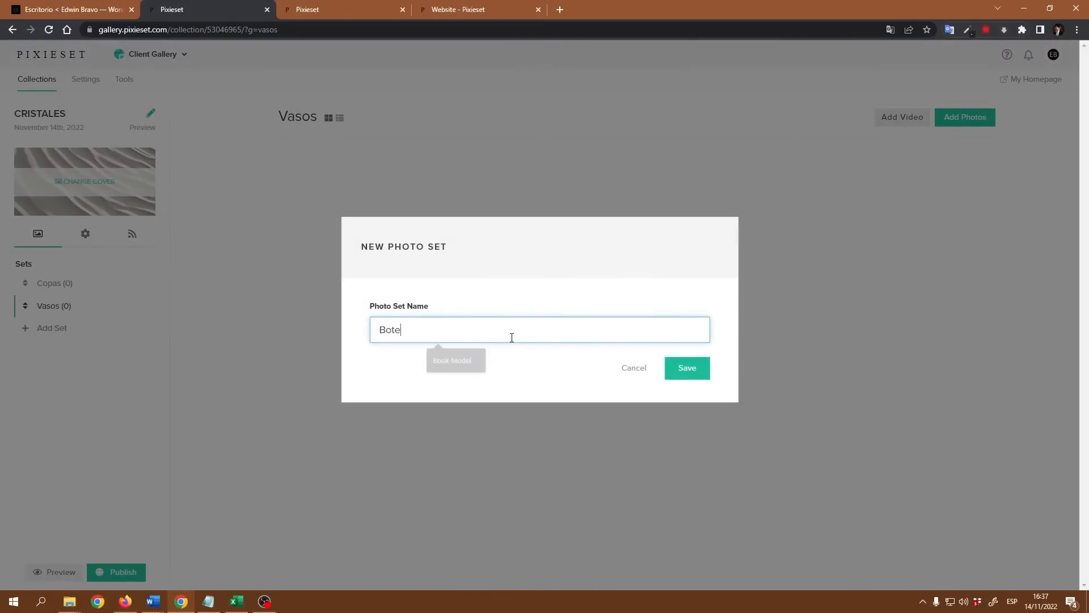
pyautogui.write('t')
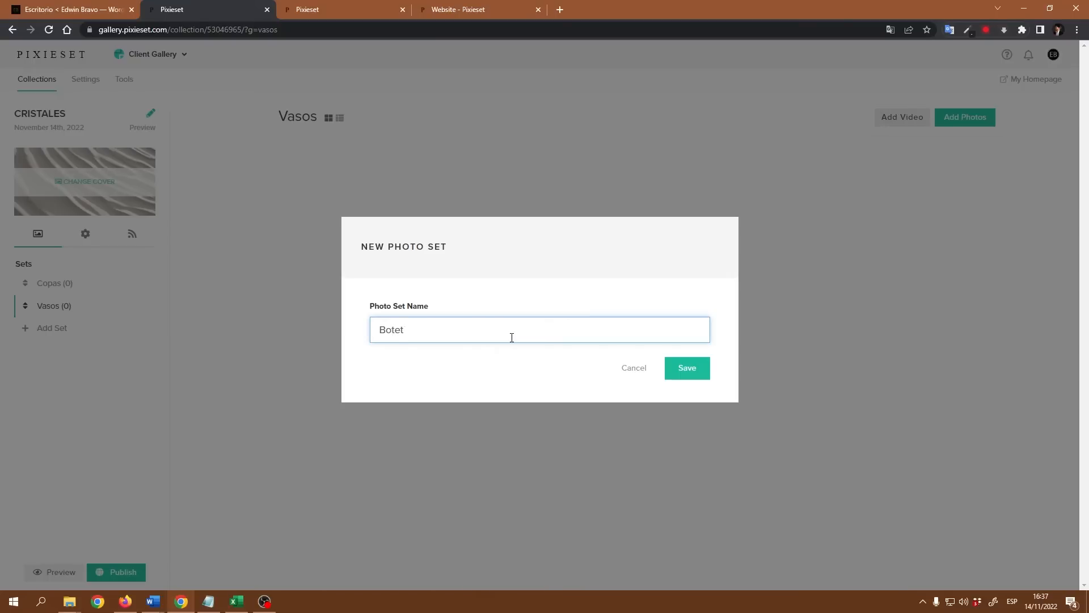
pyautogui.write('tllas')
pyautogui.click(690, 372)
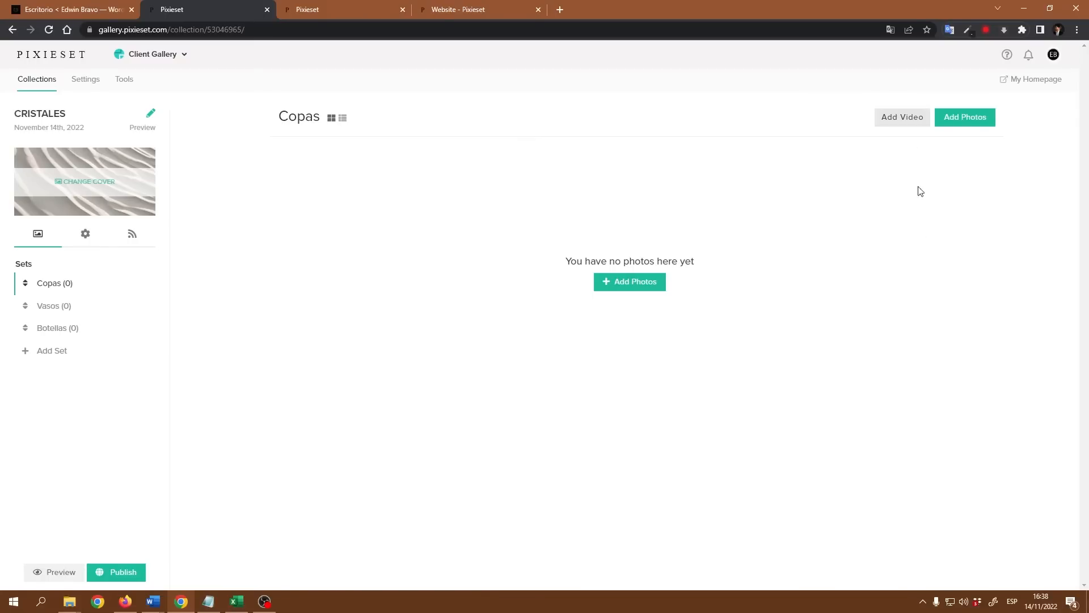
# Step: Open the form for adding a YouTube/Vimeo video to the Copas set, and load YouTube in a new browser tab
pyautogui.click(902, 123)
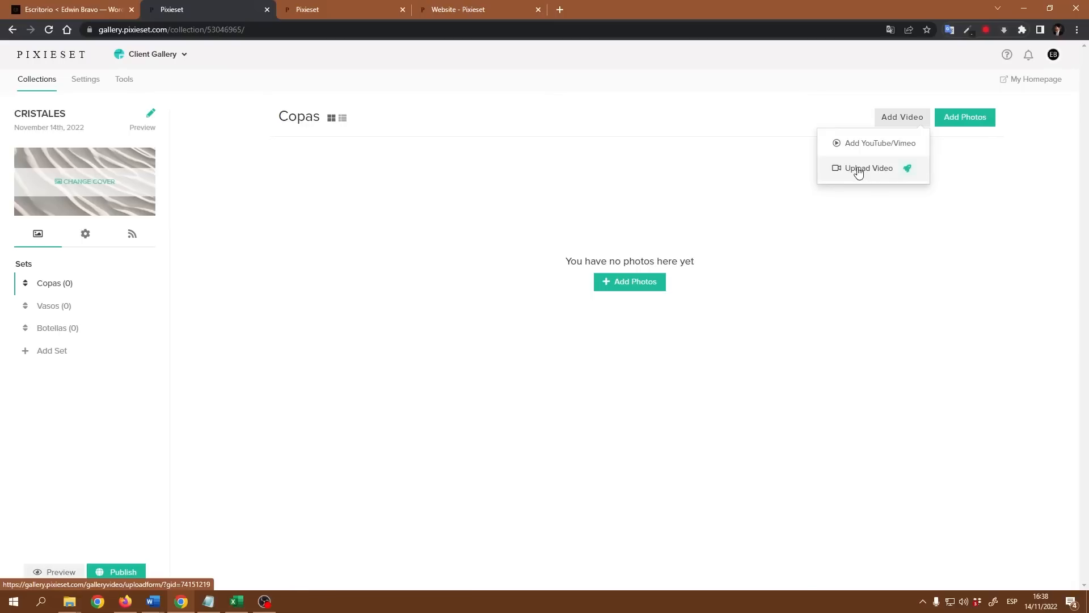
pyautogui.click(893, 150)
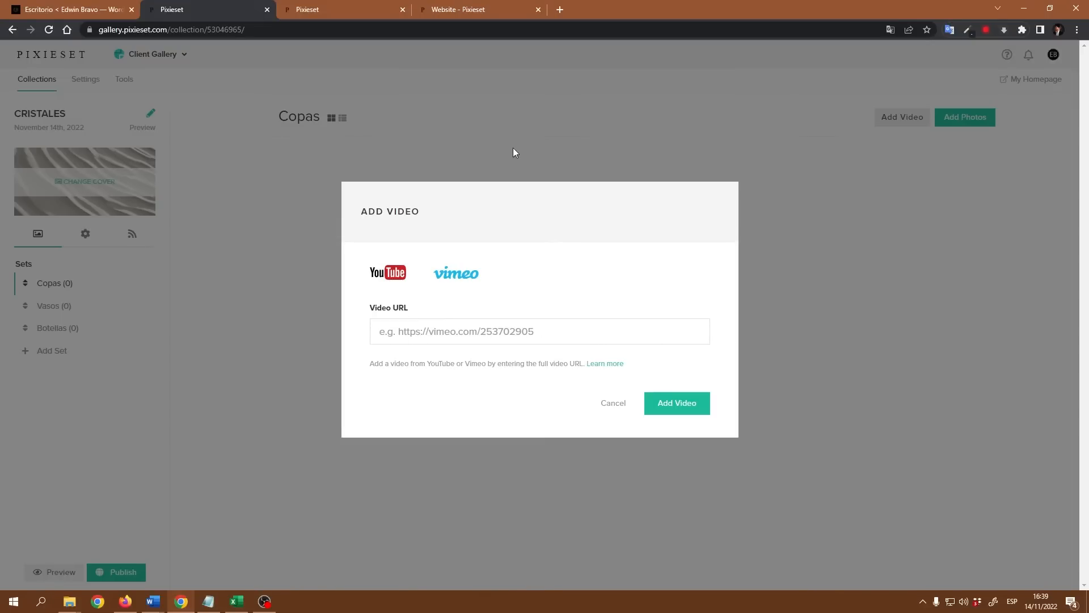
pyautogui.click(559, 11)
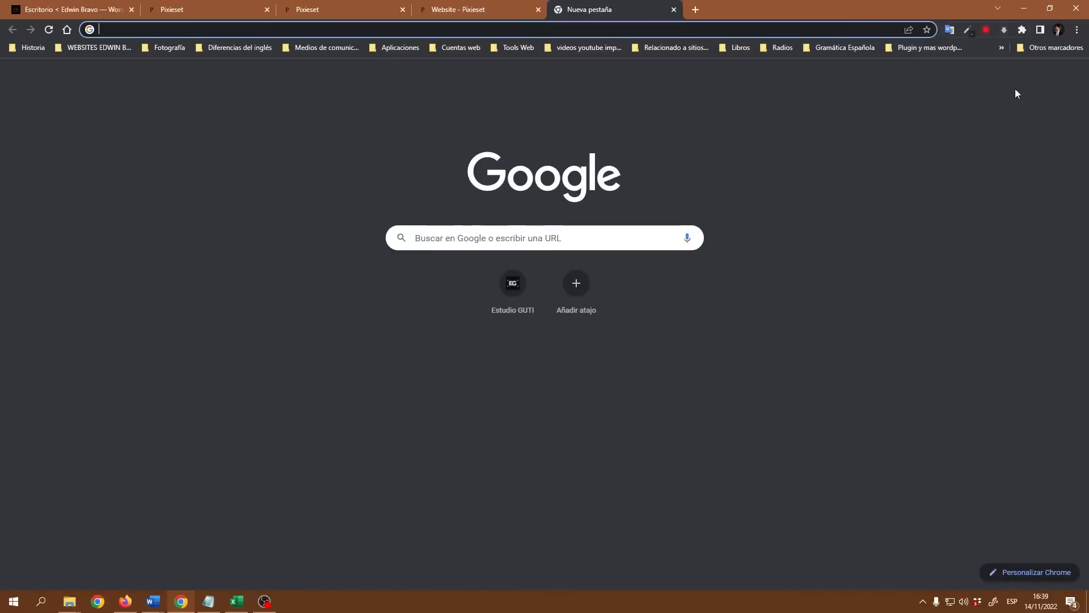
pyautogui.click(1033, 79)
pyautogui.click(999, 171)
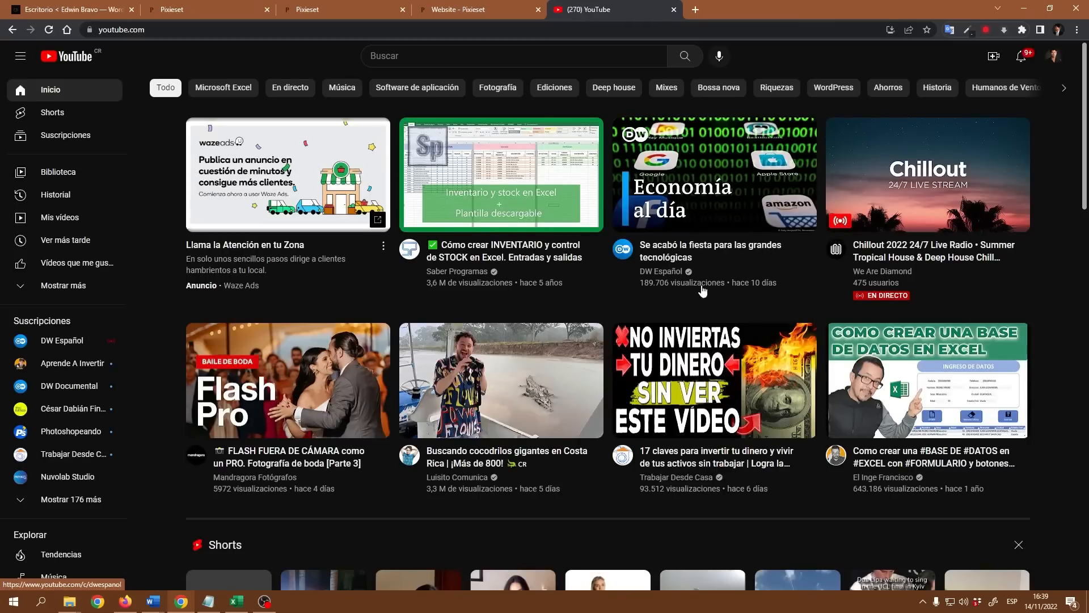
# Step: Browse the YouTube home feed, open the video "Nuevo ETF de BITCOIN: Todo lo que necesitas saber" and pause playback
pyautogui.scroll(-12, 698, 265)
pyautogui.scroll(-2, 698, 336)
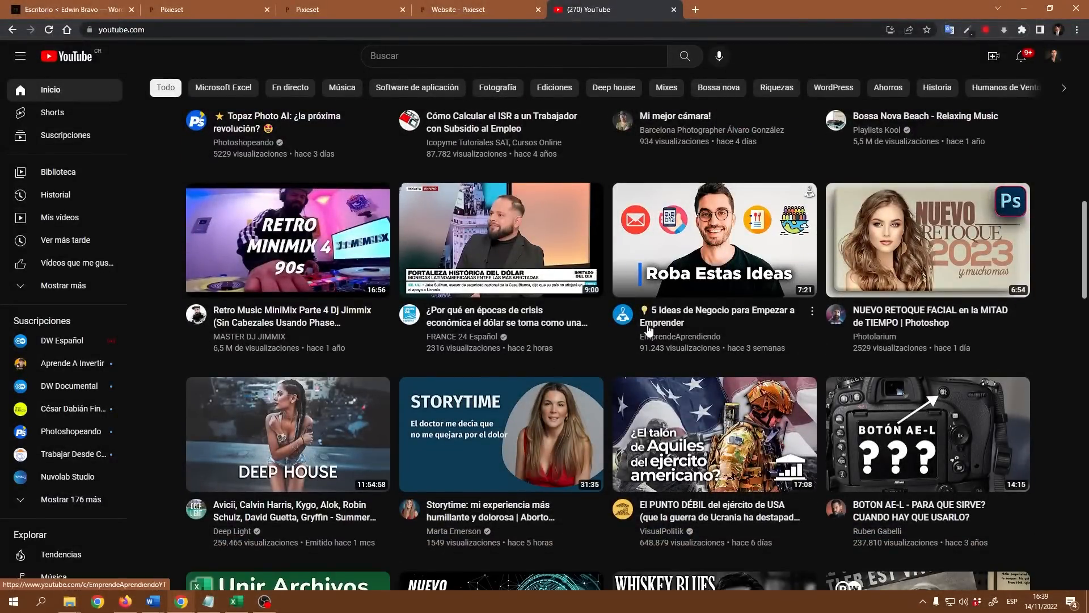
pyautogui.scroll(4, 702, 476)
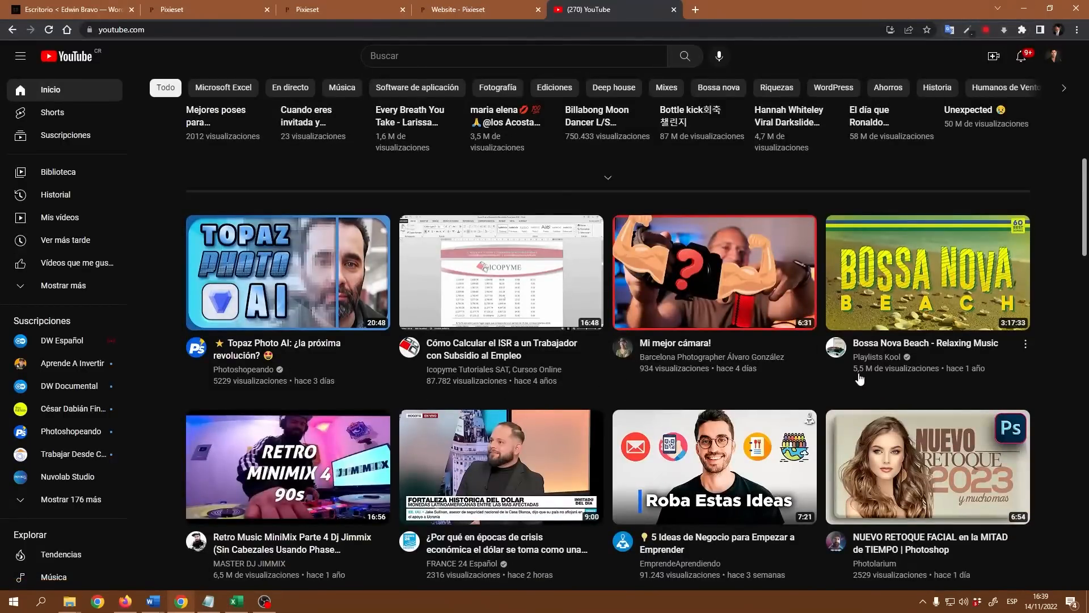
pyautogui.scroll(-1, 861, 379)
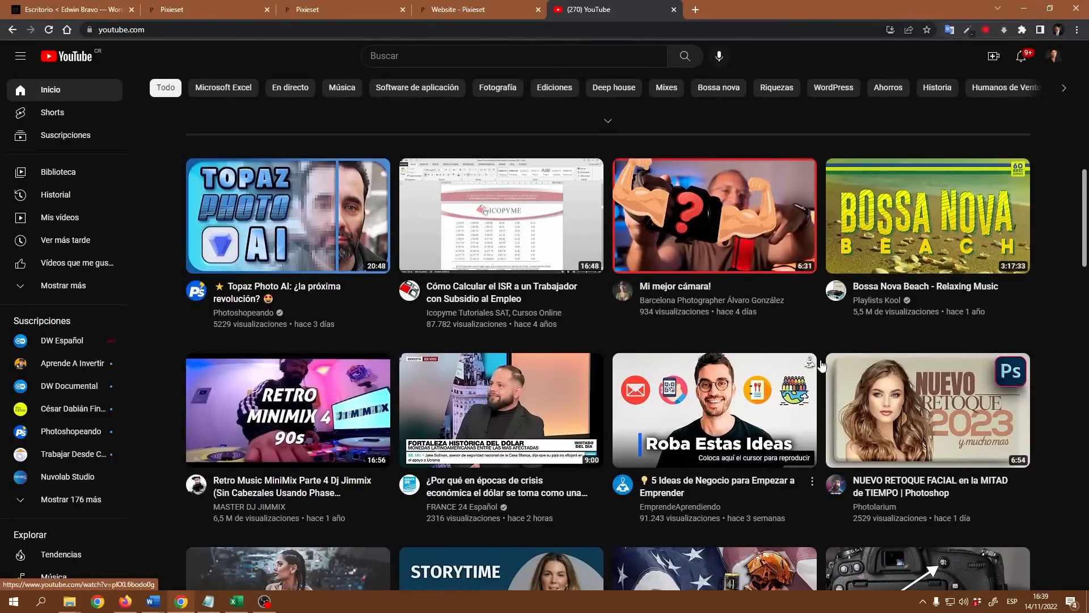
pyautogui.scroll(-8, 862, 379)
pyautogui.scroll(-5, 812, 346)
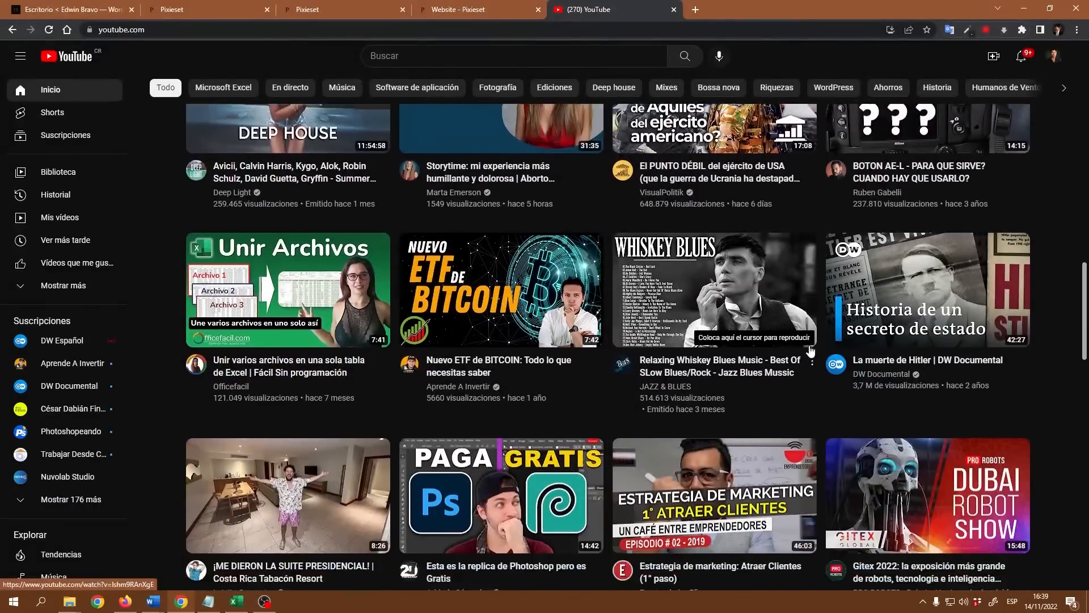
pyautogui.scroll(2, 607, 278)
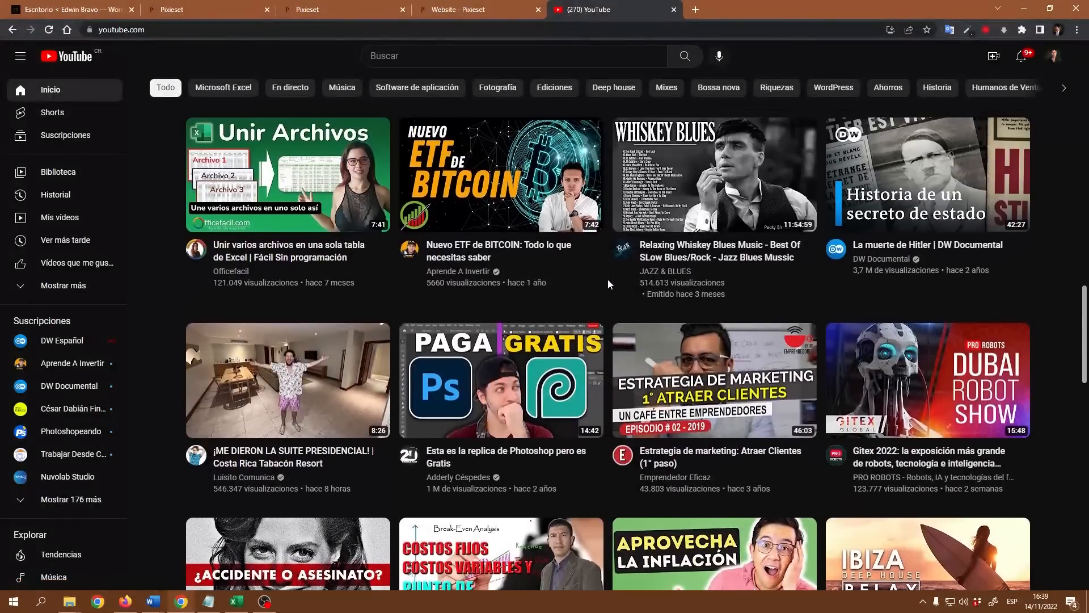
pyautogui.scroll(-4, 607, 278)
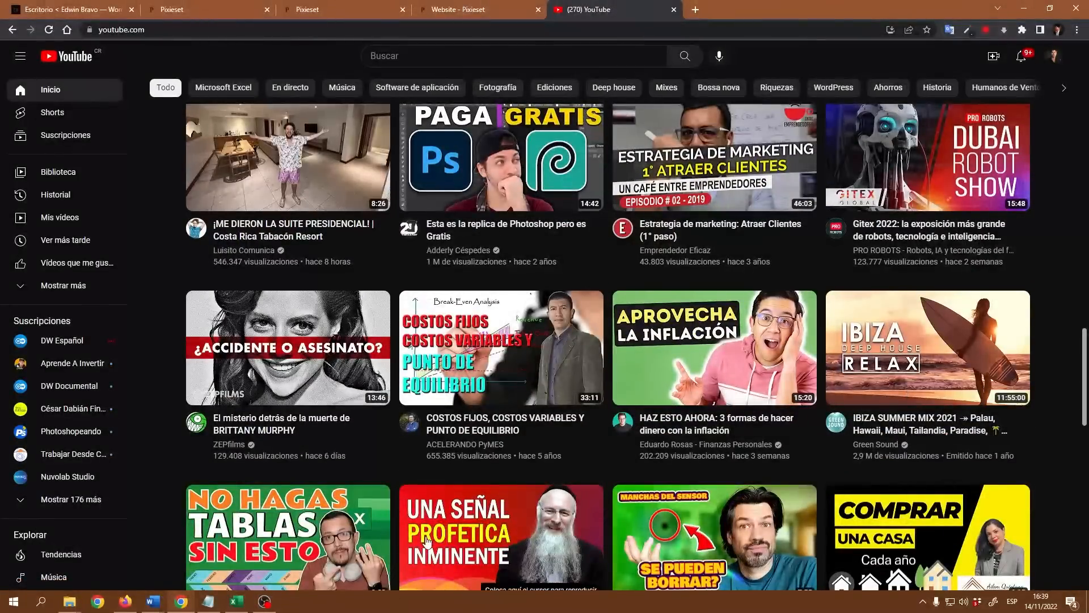
pyautogui.scroll(6, 501, 296)
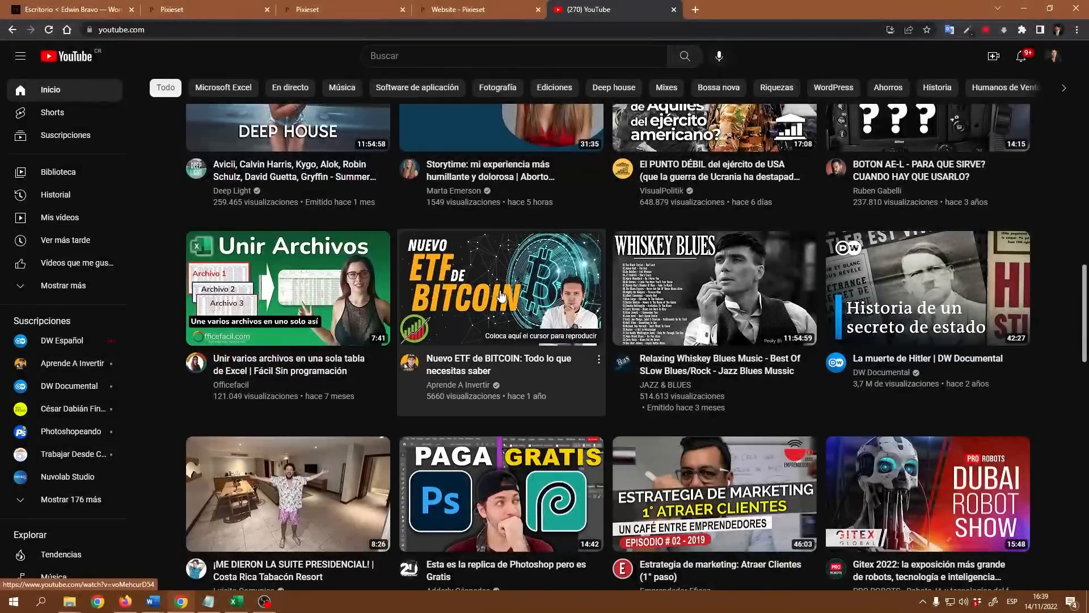
pyautogui.click(502, 295)
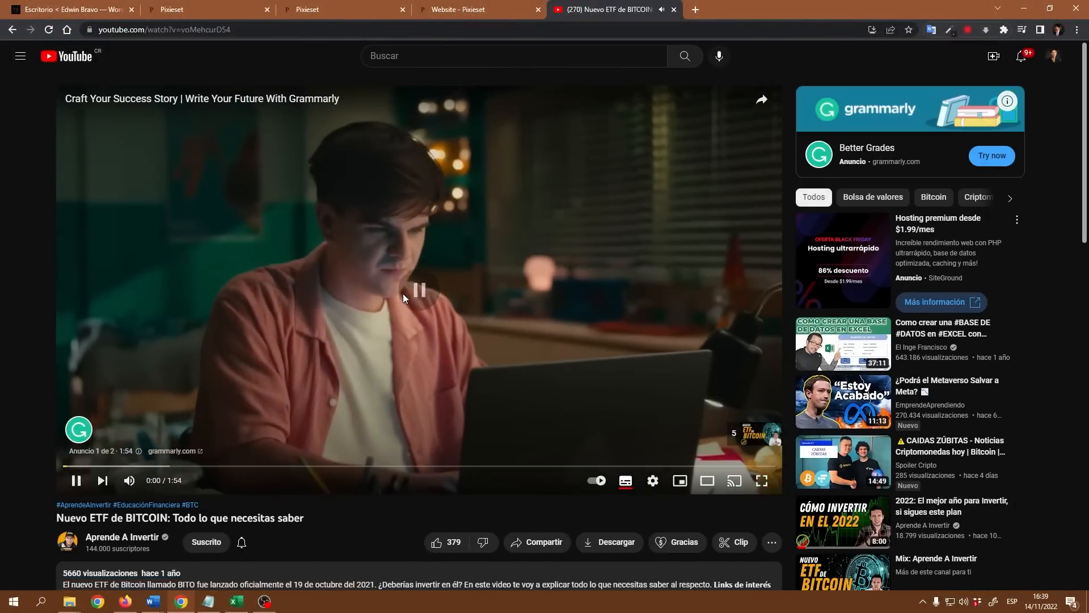
pyautogui.click(403, 294)
pyautogui.scroll(-6, 462, 318)
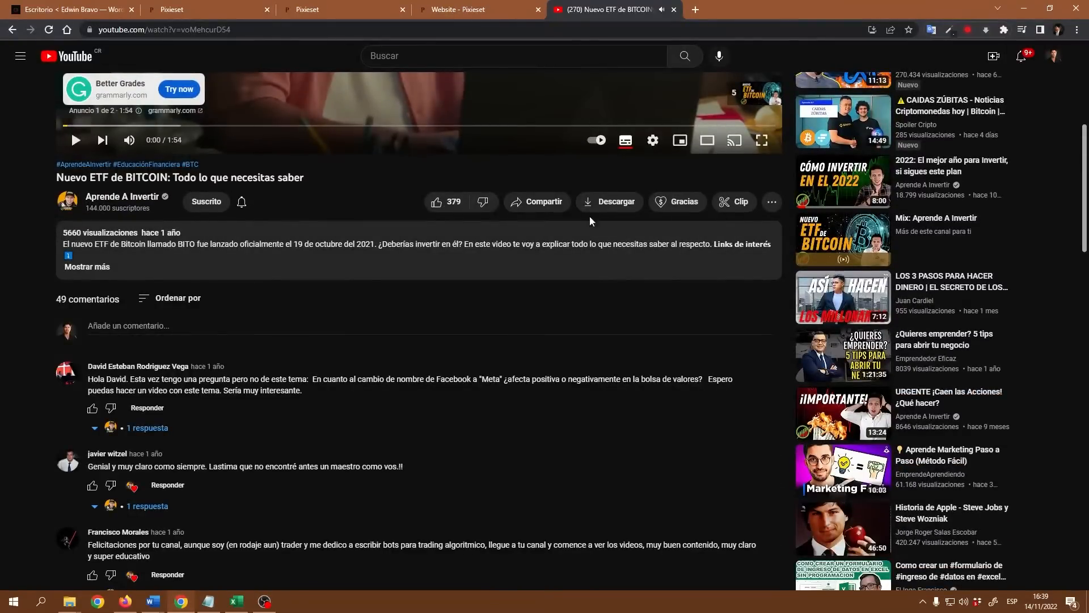
pyautogui.click(542, 206)
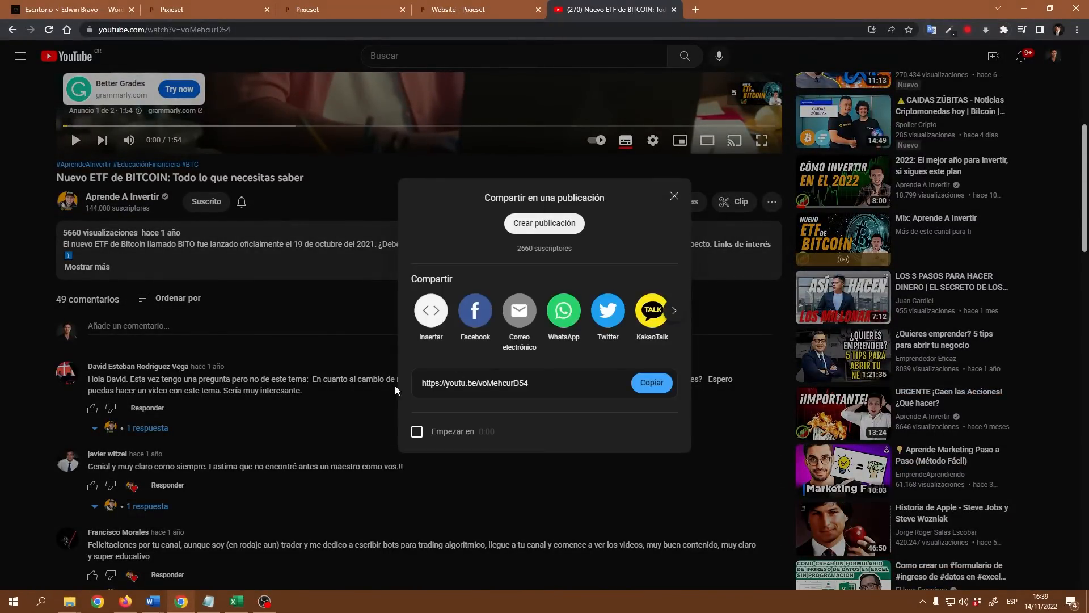
pyautogui.click(653, 383)
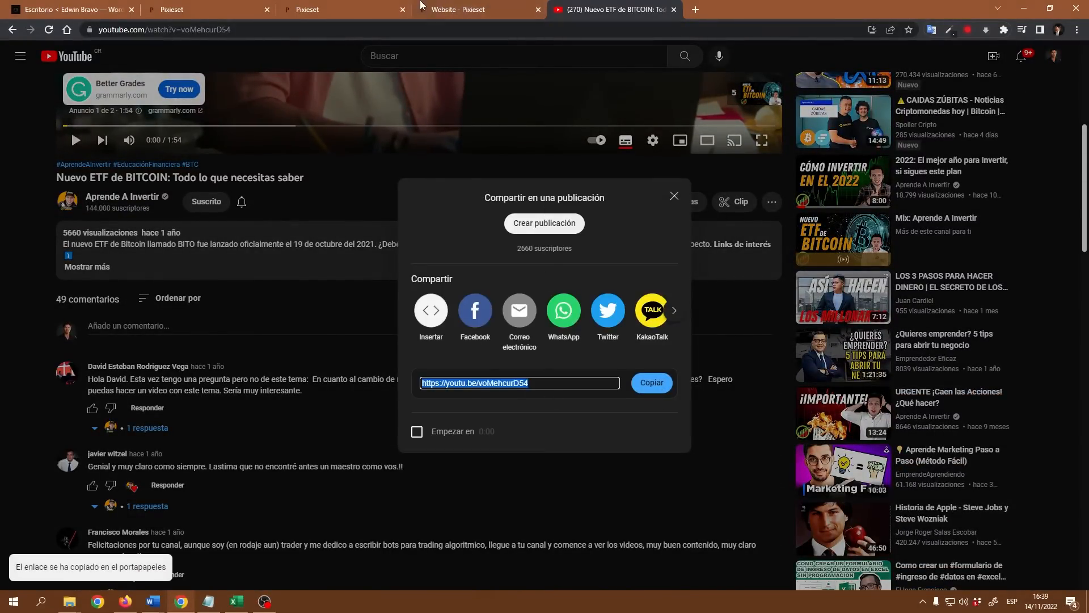
pyautogui.click(206, 10)
pyautogui.click(485, 329)
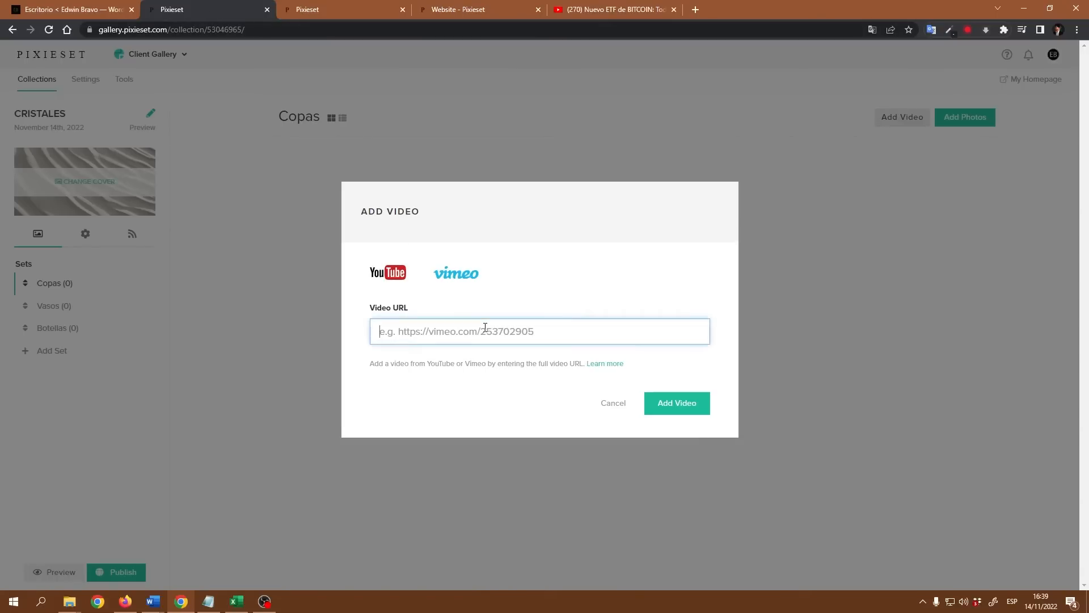
pyautogui.write('https://youtu.be/voMehcurD54')
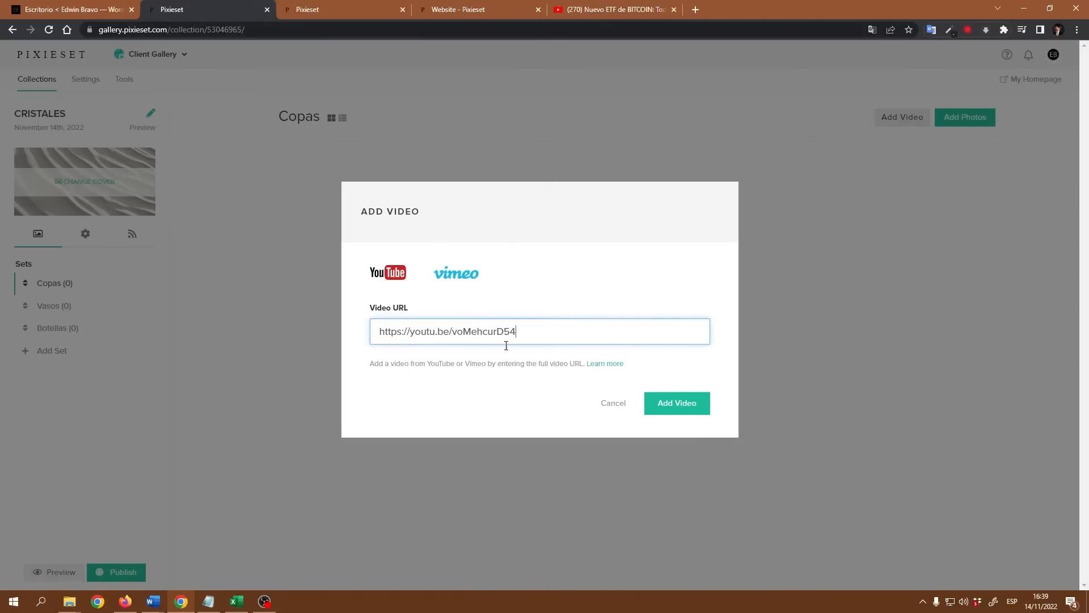
pyautogui.click(675, 402)
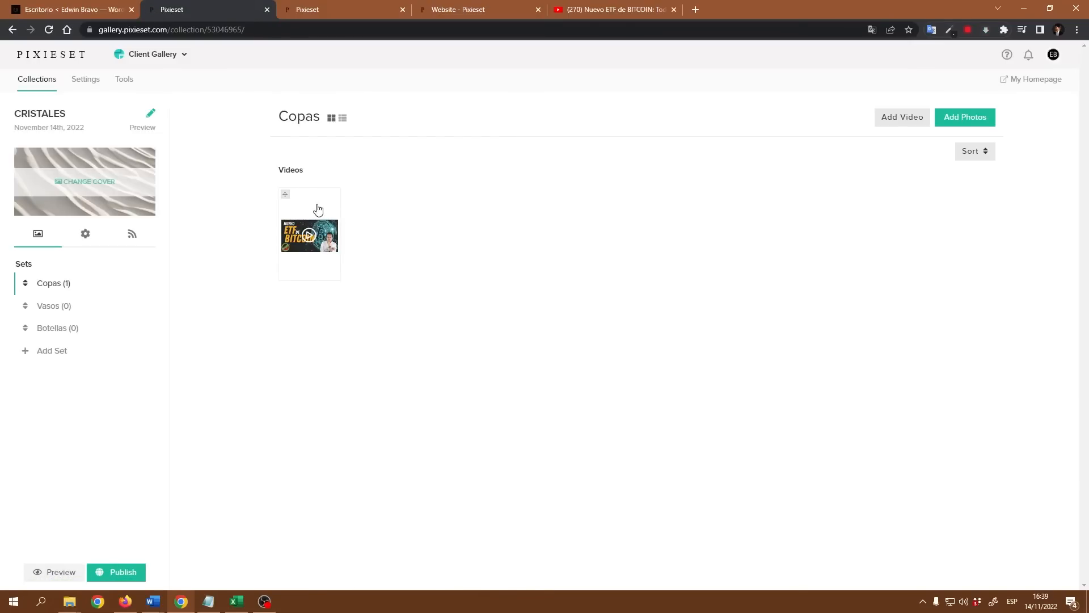
# Step: Delete the embedded YouTube video from the Copas set
pyautogui.click(318, 210)
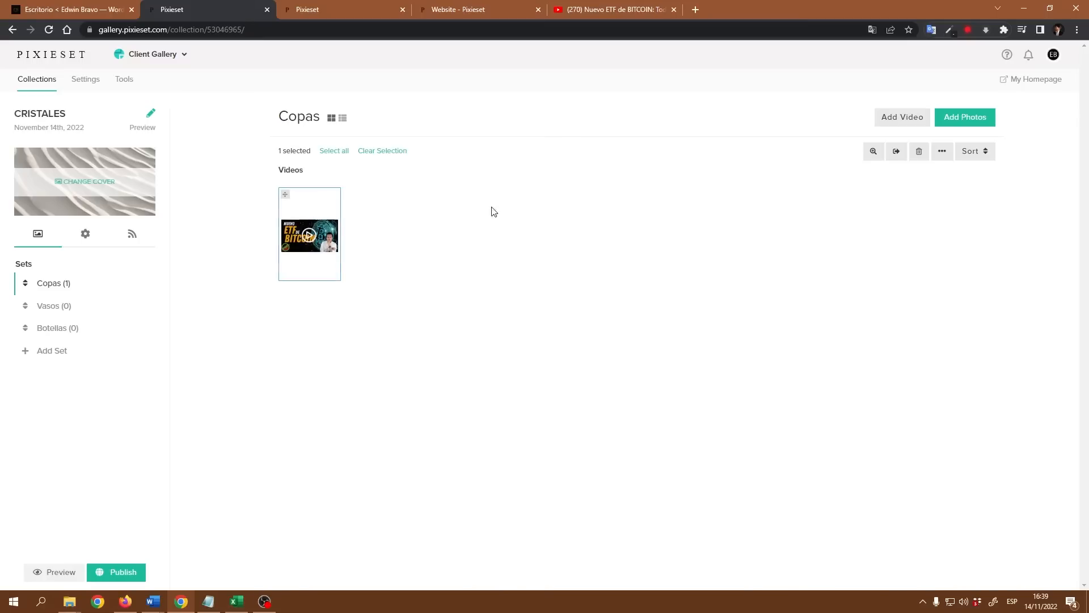
pyautogui.click(920, 153)
pyautogui.click(603, 341)
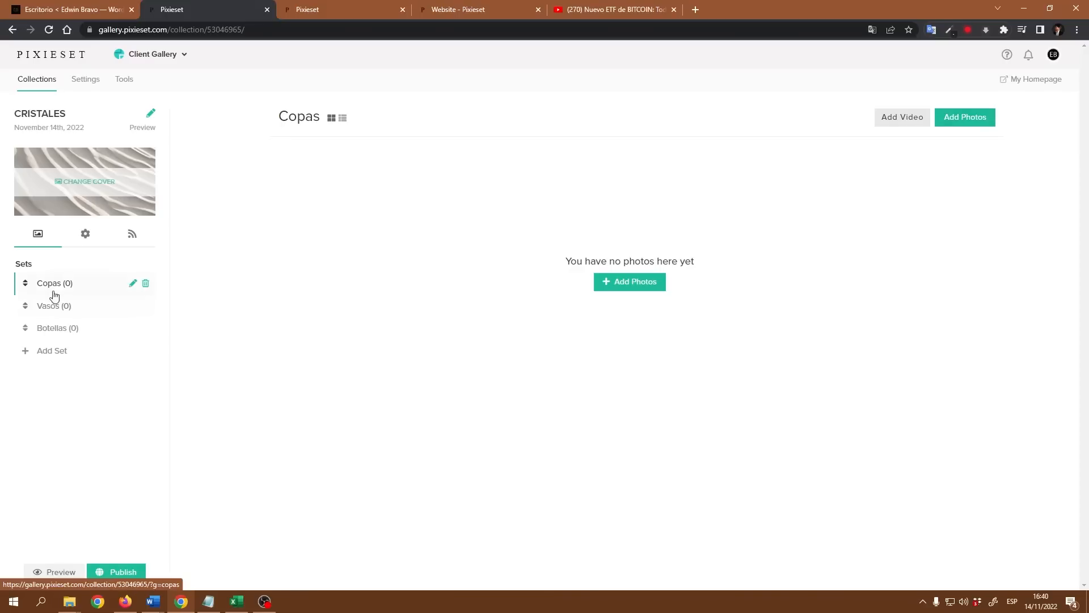
# Step: Open the photo upload form for the Copas set and review the available watermark choices
pyautogui.click(951, 120)
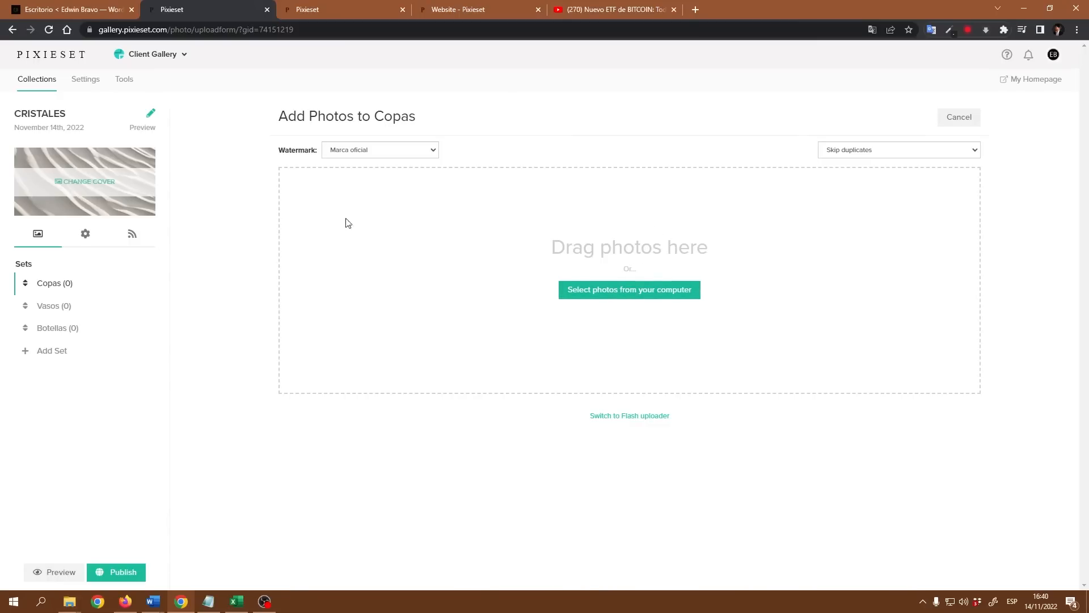
pyautogui.click(380, 150)
pyautogui.click(379, 151)
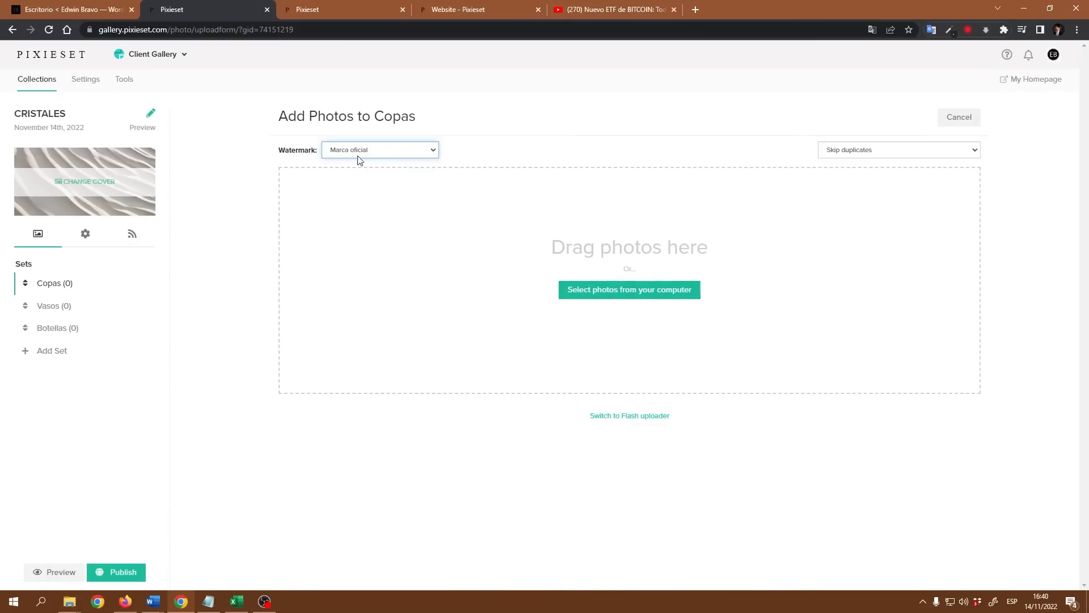
pyautogui.click(381, 151)
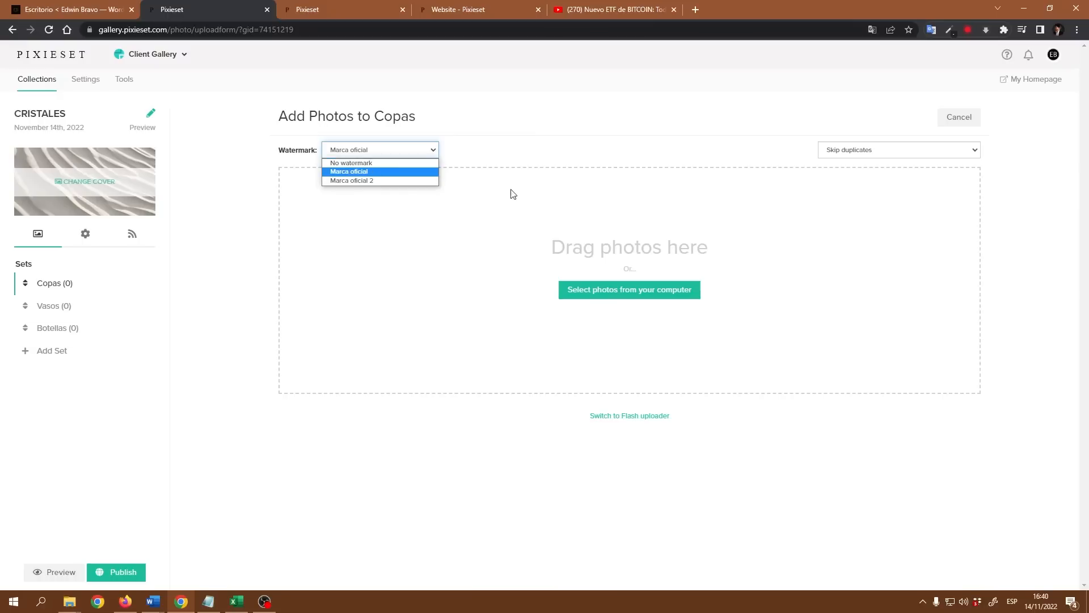
pyautogui.click(623, 198)
pyautogui.click(414, 152)
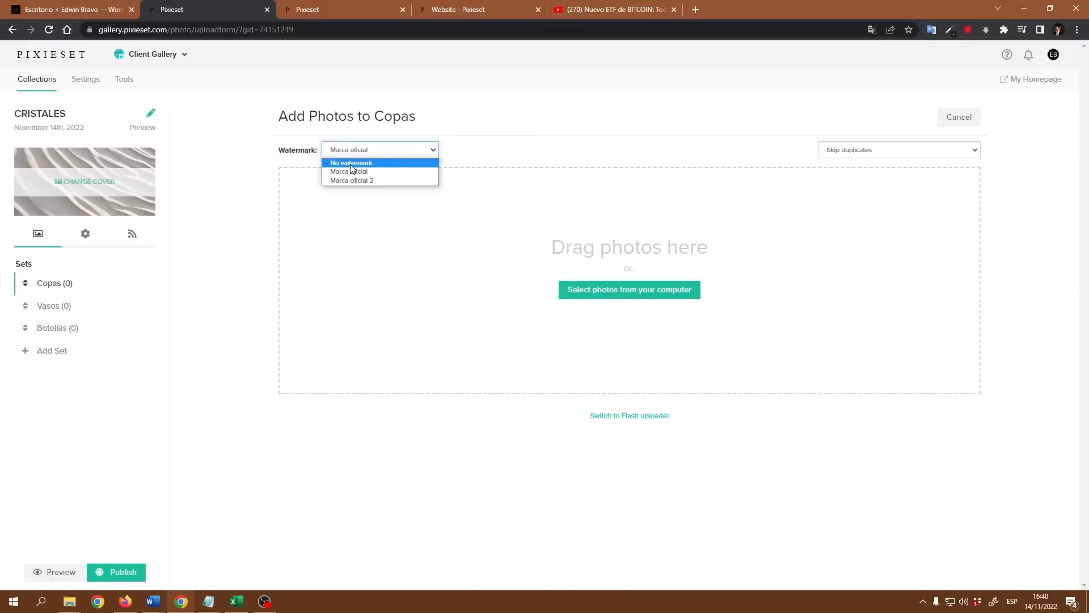
pyautogui.click(475, 151)
# Step: Upload the goblet photos DSC_0017 and DSC_0019 from the Cristales folder in File Explorer to the Copas set
pyautogui.moveTo(69, 601)
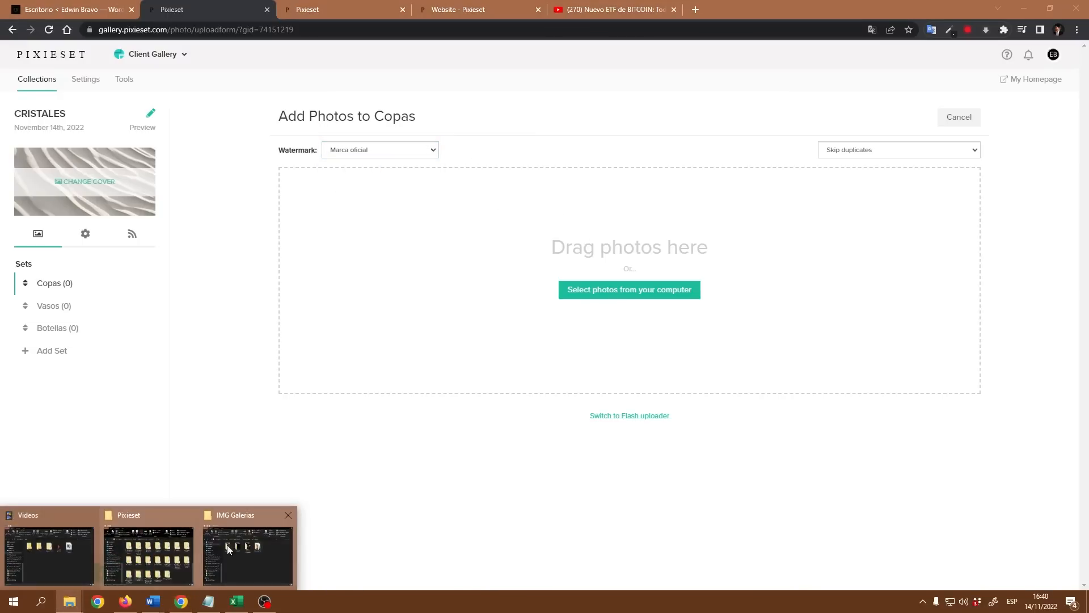
pyautogui.click(260, 553)
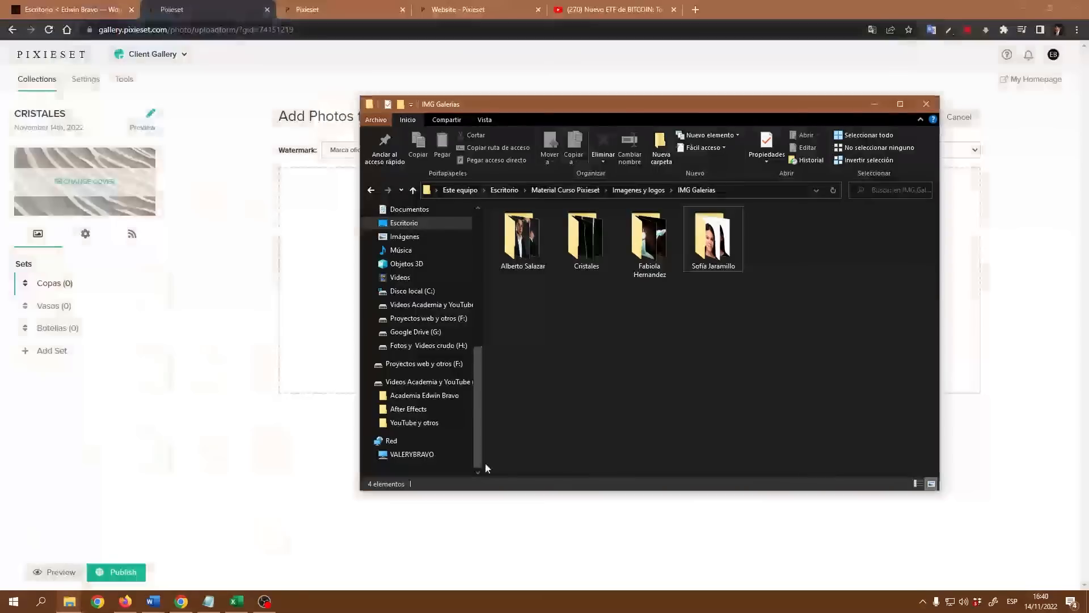
pyautogui.doubleClick(586, 238)
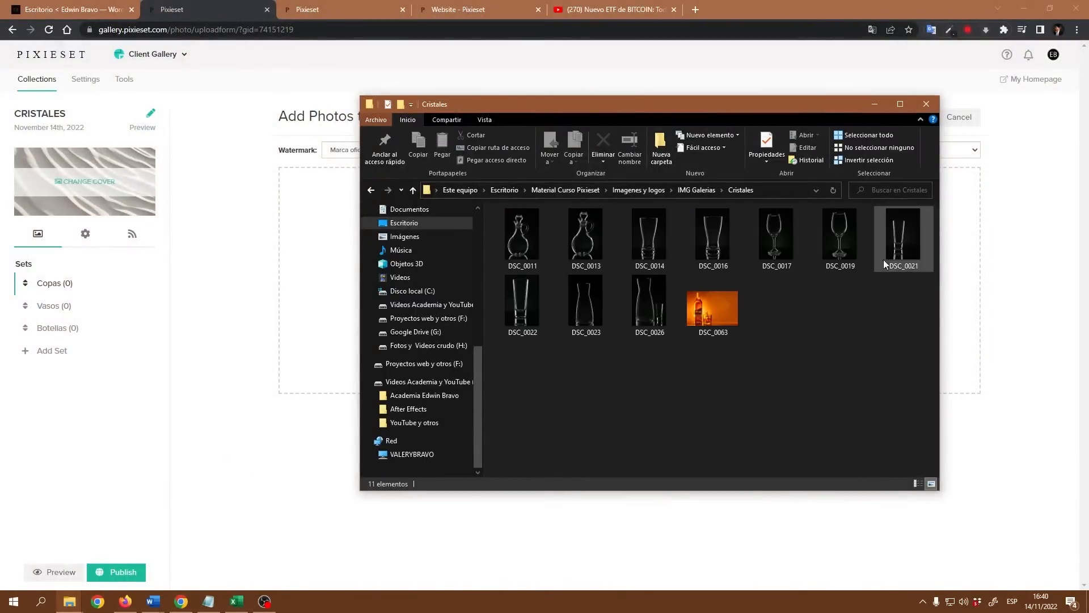
pyautogui.click(794, 246)
pyautogui.keyDown('ctrl'); pyautogui.click(839, 245); pyautogui.keyUp('ctrl')
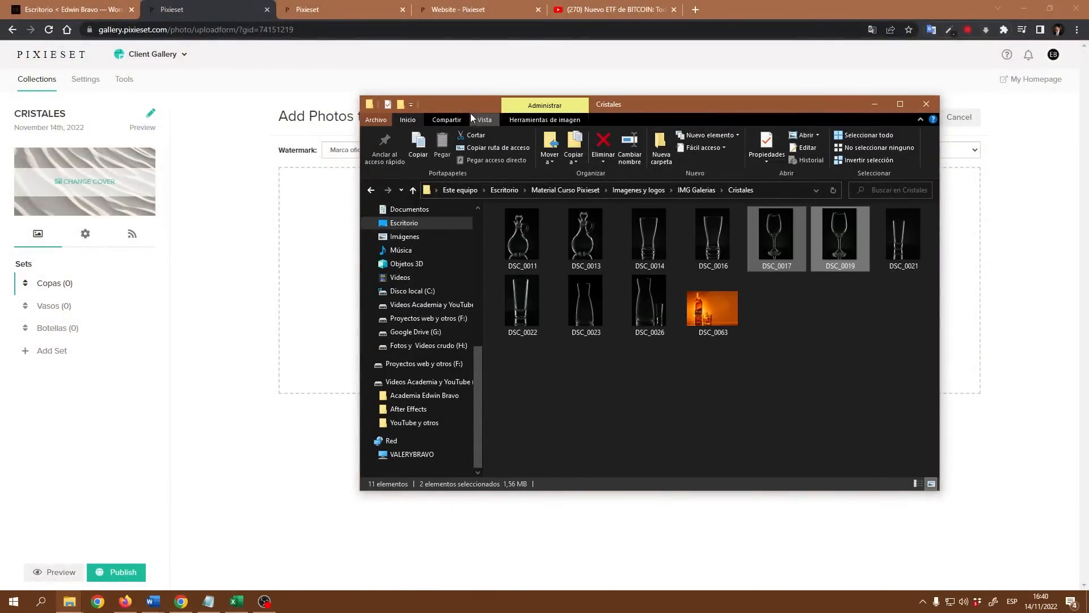
pyautogui.moveTo(476, 107); pyautogui.dragTo(688, 159)
pyautogui.moveTo(989, 298); pyautogui.dragTo(494, 283)
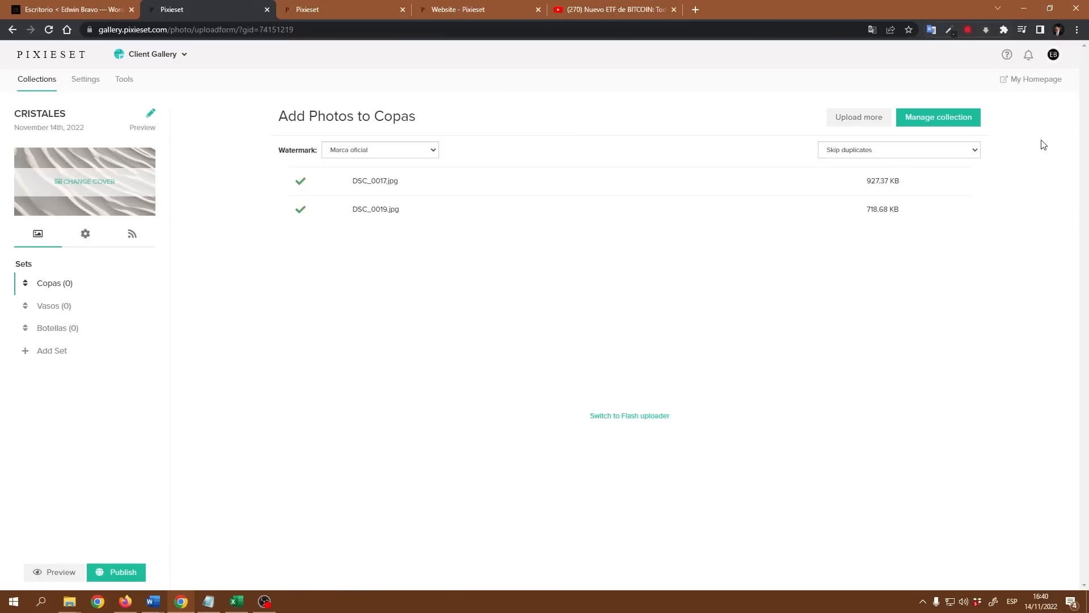
# Step: Upload photos DSC_0014, DSC_0016, DSC_0021, DSC_0022, DSC_0023 and DSC_0026 from the Cristales folder in File Explorer to the Vasos set
pyautogui.click(64, 307)
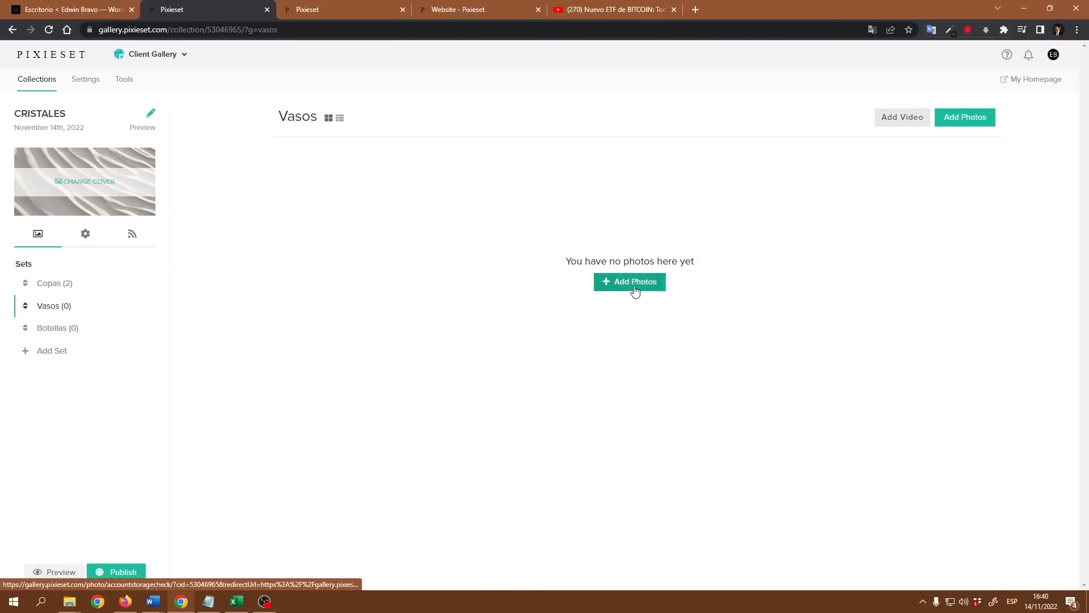
pyautogui.click(645, 284)
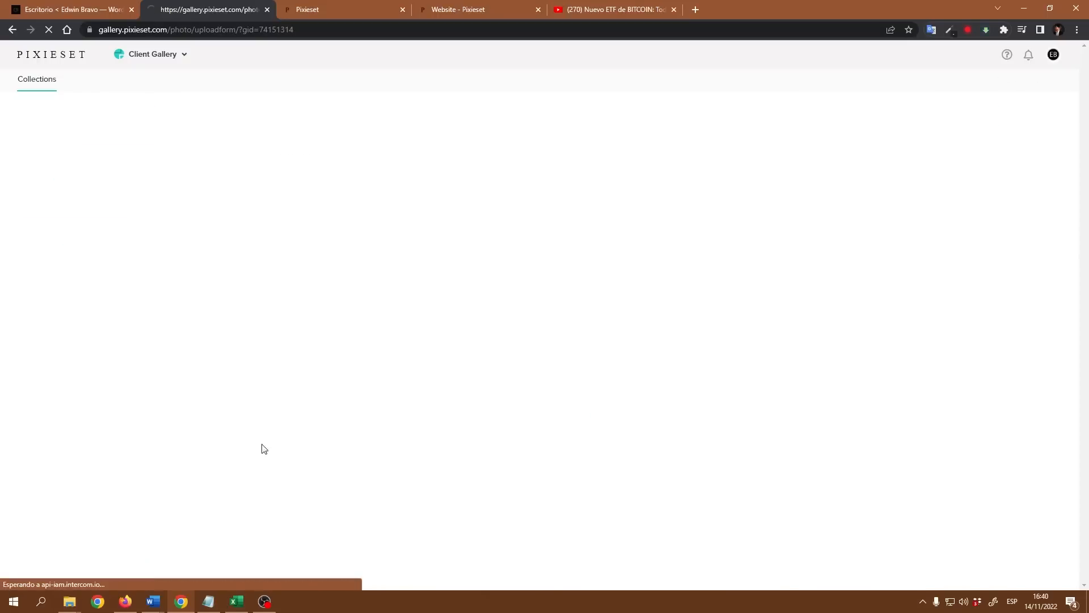
pyautogui.click(67, 602)
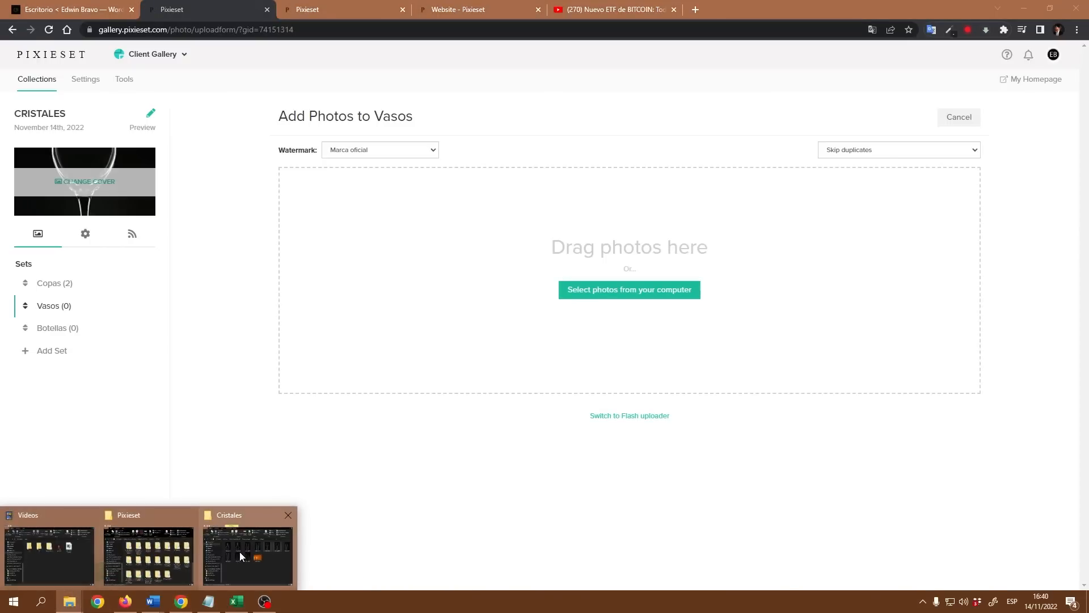
pyautogui.click(240, 552)
pyautogui.click(931, 291)
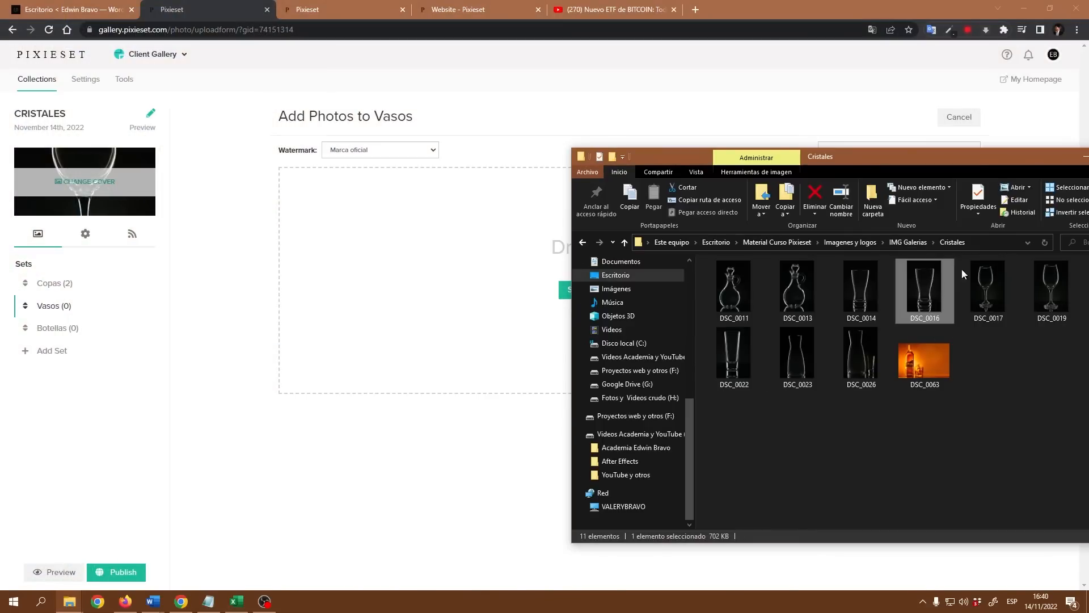
pyautogui.moveTo(968, 159); pyautogui.dragTo(799, 156)
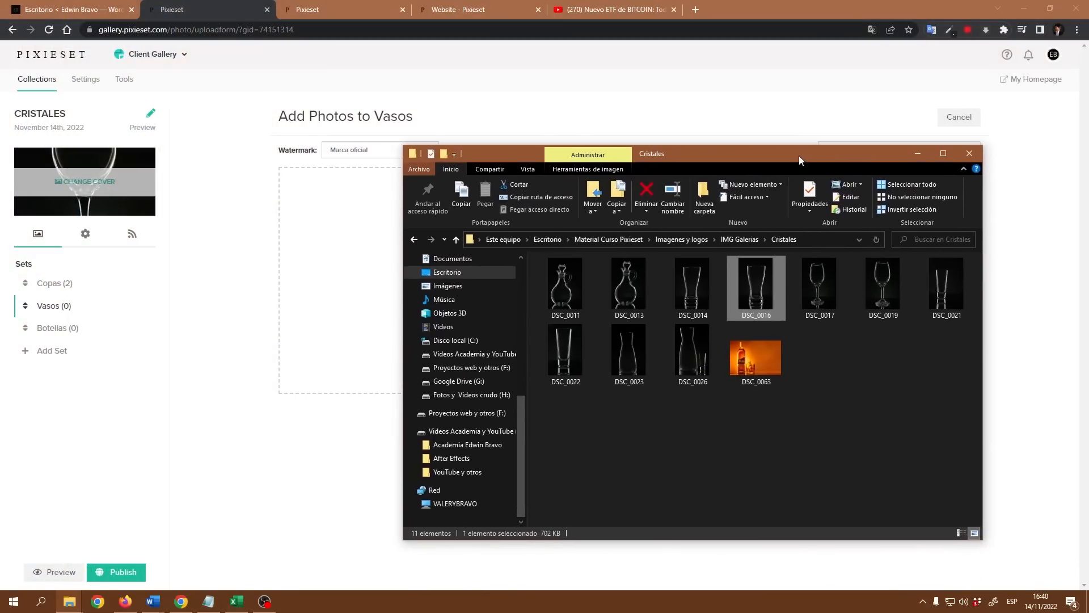
pyautogui.keyDown('ctrl'); pyautogui.click(697, 297); pyautogui.keyUp('ctrl')
pyautogui.keyDown('ctrl'); pyautogui.click(929, 300); pyautogui.keyUp('ctrl')
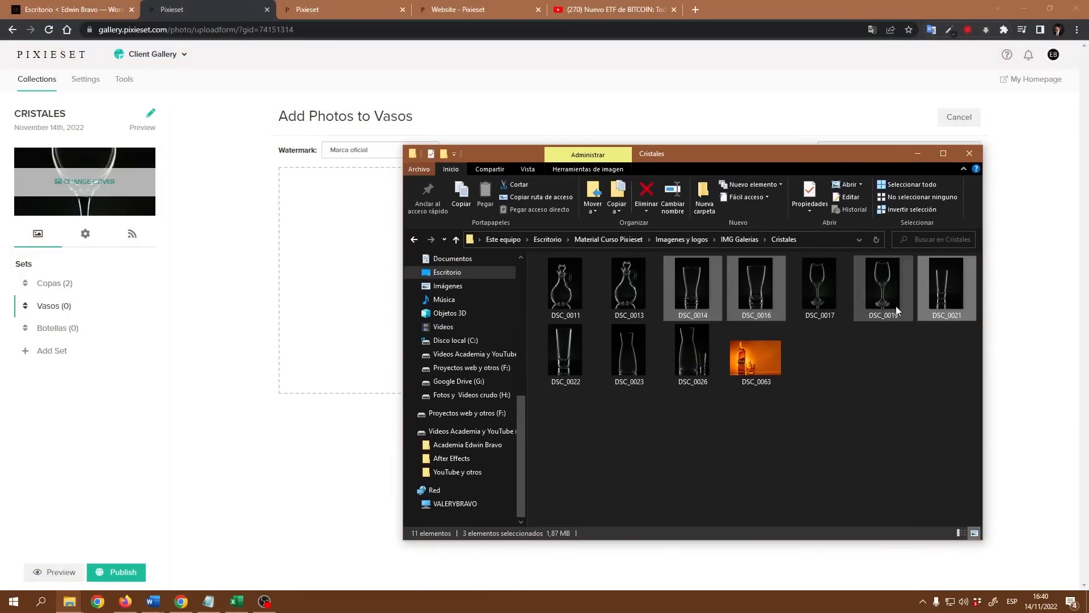
pyautogui.keyDown('ctrl'); pyautogui.click(693, 370); pyautogui.keyUp('ctrl')
pyautogui.keyDown('ctrl'); pyautogui.click(632, 370); pyautogui.keyUp('ctrl')
pyautogui.keyDown('ctrl'); pyautogui.click(585, 361); pyautogui.keyUp('ctrl')
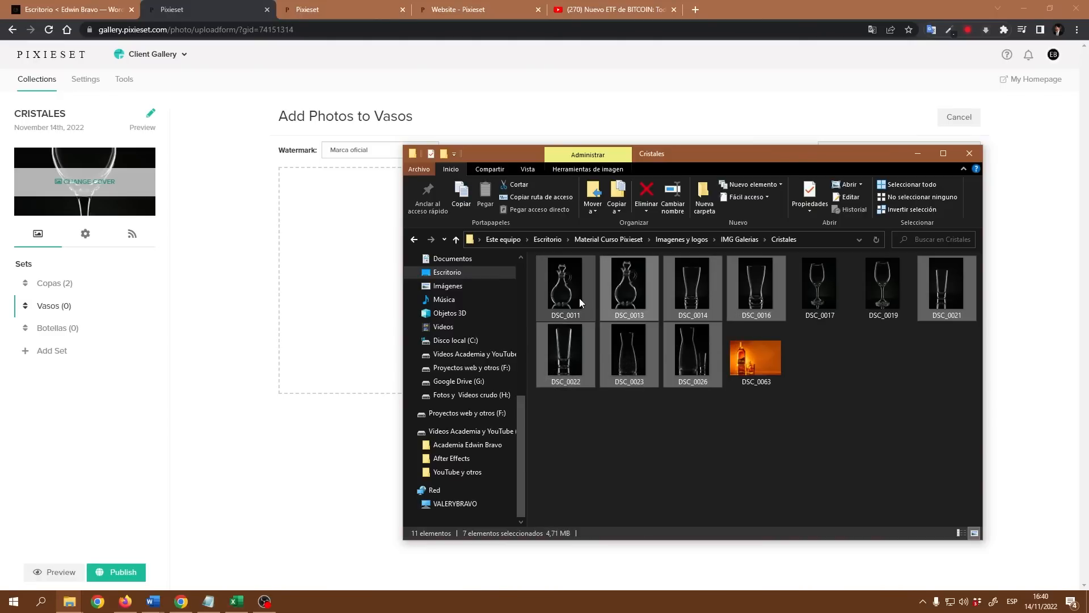
pyautogui.moveTo(719, 287); pyautogui.dragTo(352, 330)
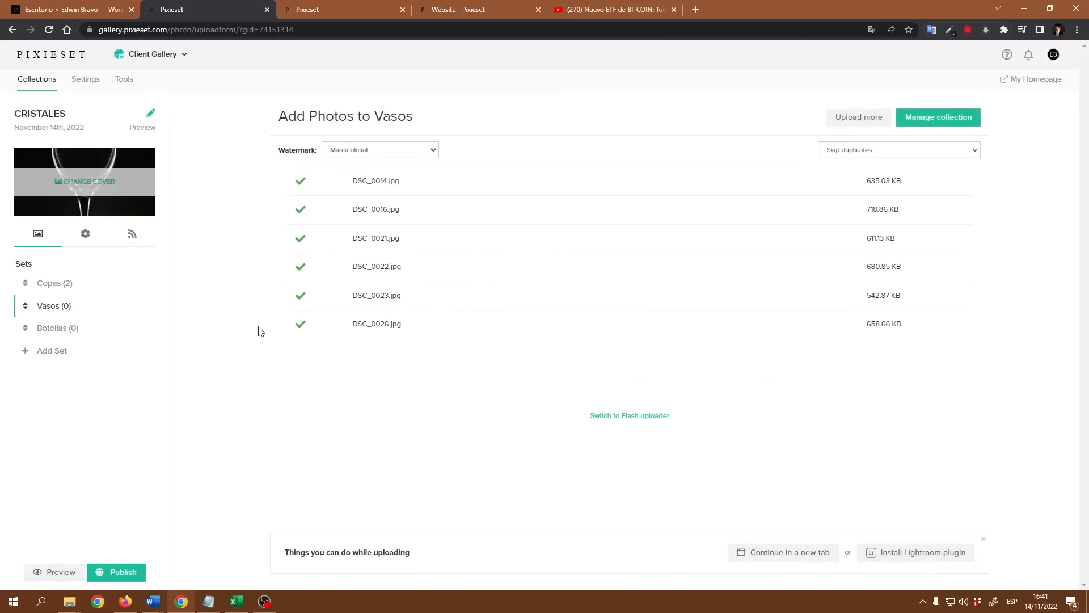
# Step: Open the Botellas set and select the bottle photos DSC_0011, DSC_0013 and DSC_0063 in the Cristales folder in File Explorer
pyautogui.click(62, 335)
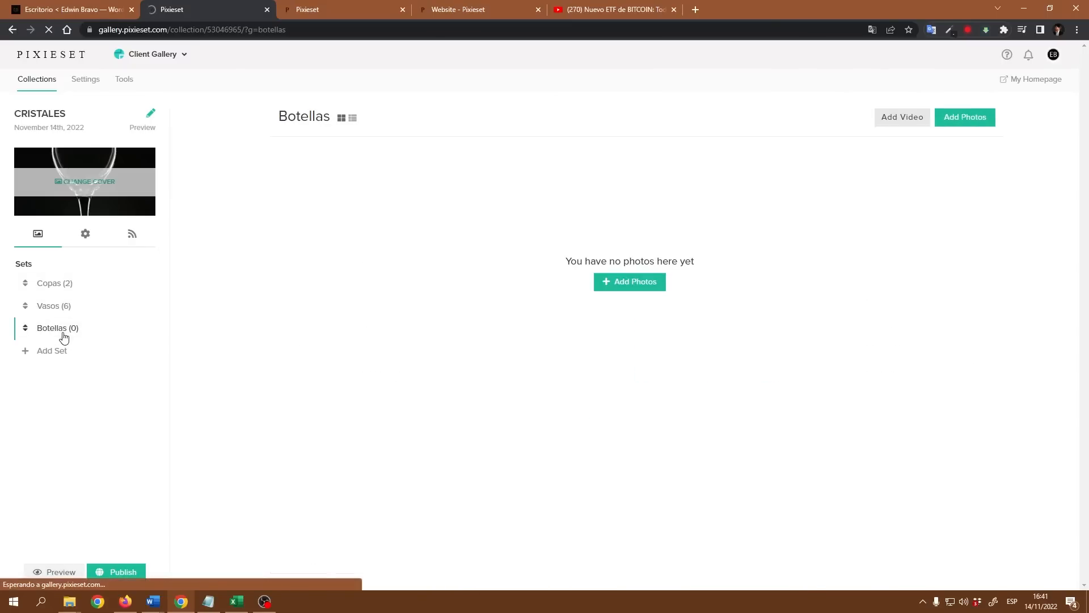
pyautogui.moveTo(69, 601)
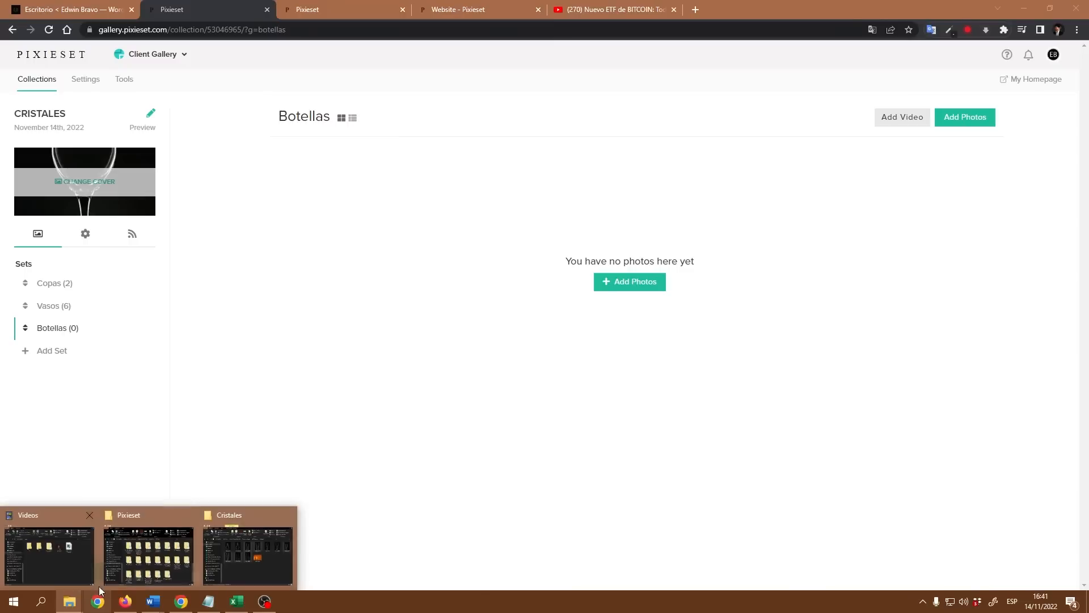
pyautogui.click(255, 557)
pyautogui.click(745, 364)
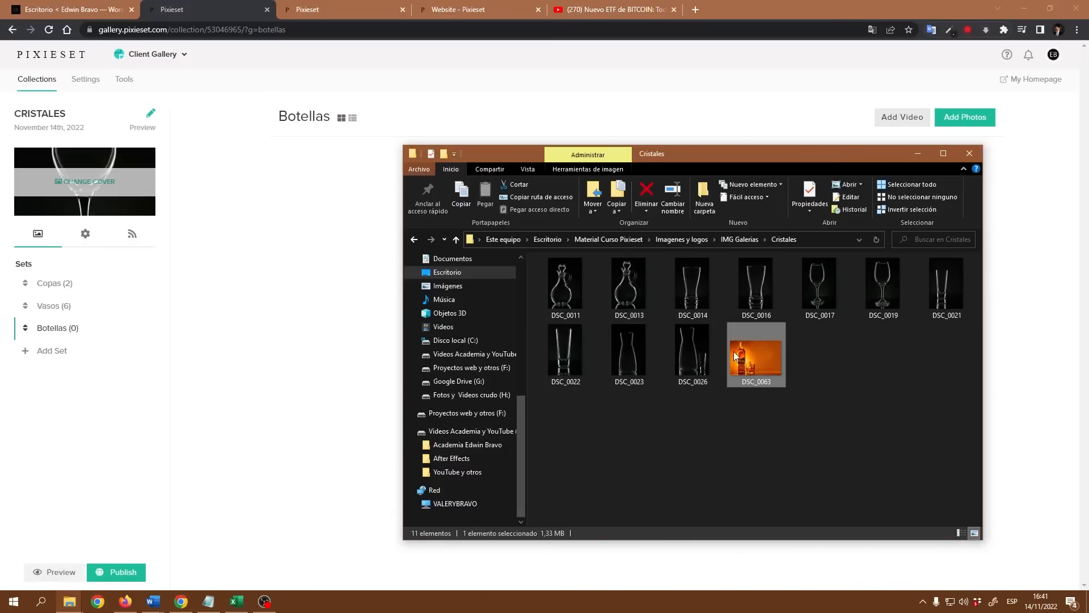
pyautogui.keyDown('ctrl'); pyautogui.click(628, 286); pyautogui.keyUp('ctrl')
pyautogui.keyDown('ctrl'); pyautogui.click(570, 293); pyautogui.keyUp('ctrl')
pyautogui.moveTo(570, 292); pyautogui.dragTo(339, 305)
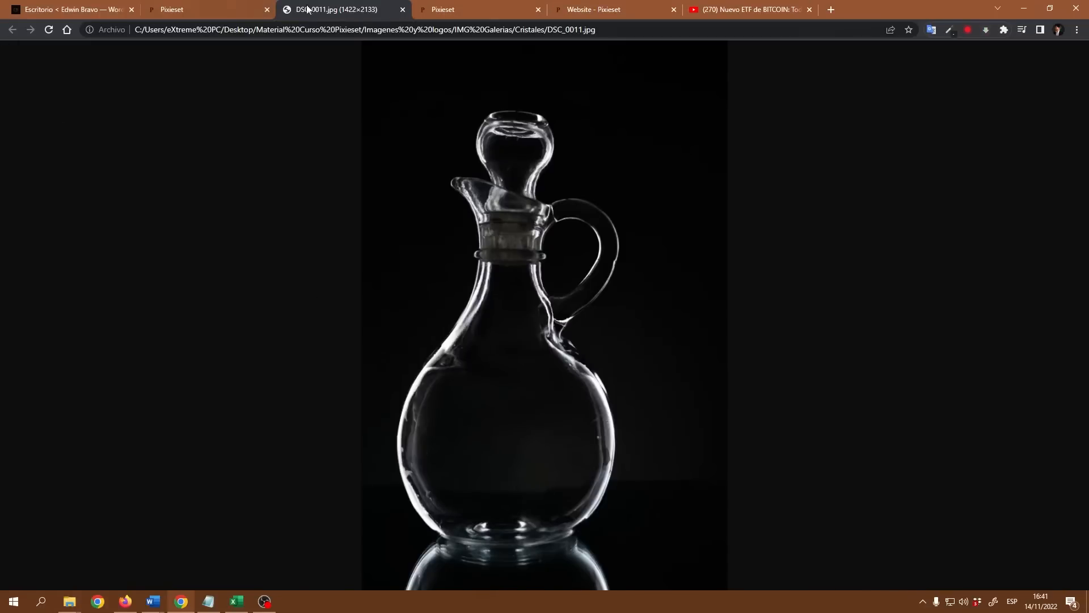
pyautogui.click(403, 9)
# Step: Open the photo upload form for the Botellas set and upload the three selected bottle photos with the Marca oficial watermark
pyautogui.click(627, 287)
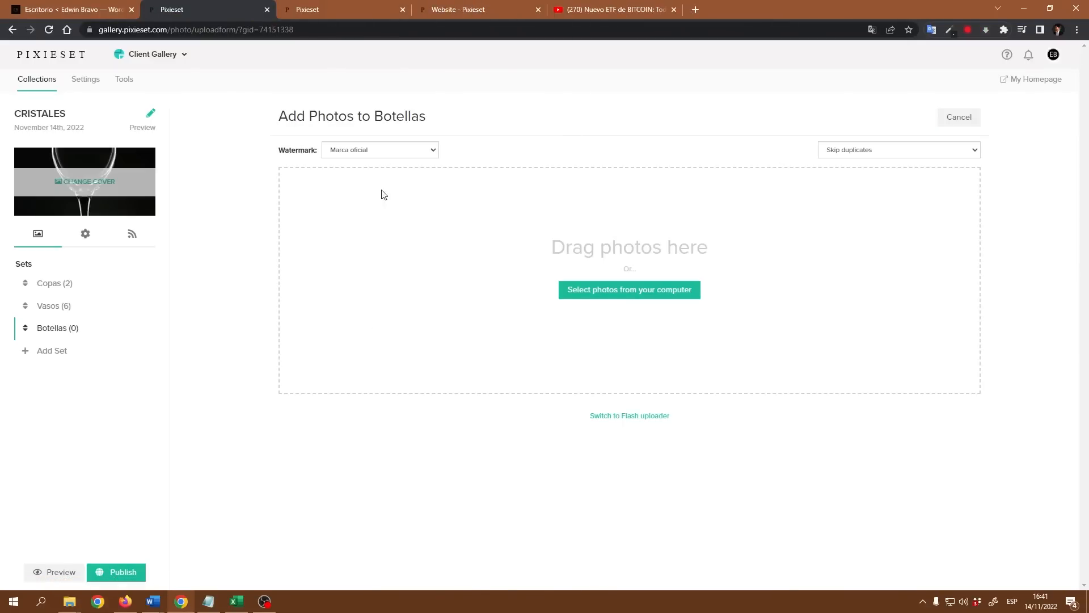
pyautogui.click(69, 601)
pyautogui.click(228, 559)
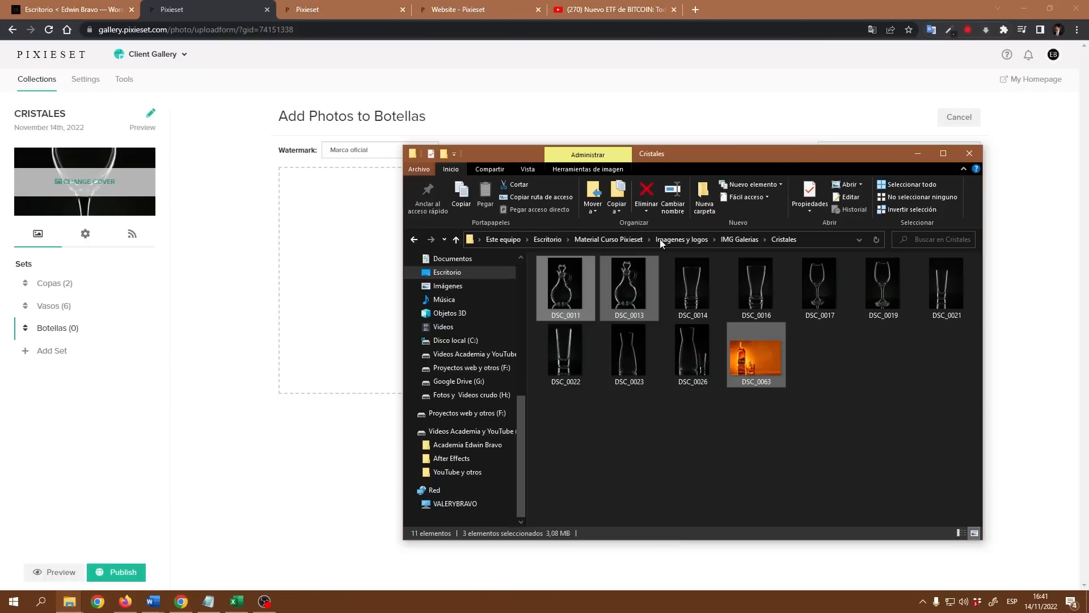
pyautogui.moveTo(588, 155); pyautogui.dragTo(797, 199)
pyautogui.moveTo(782, 336); pyautogui.dragTo(594, 288)
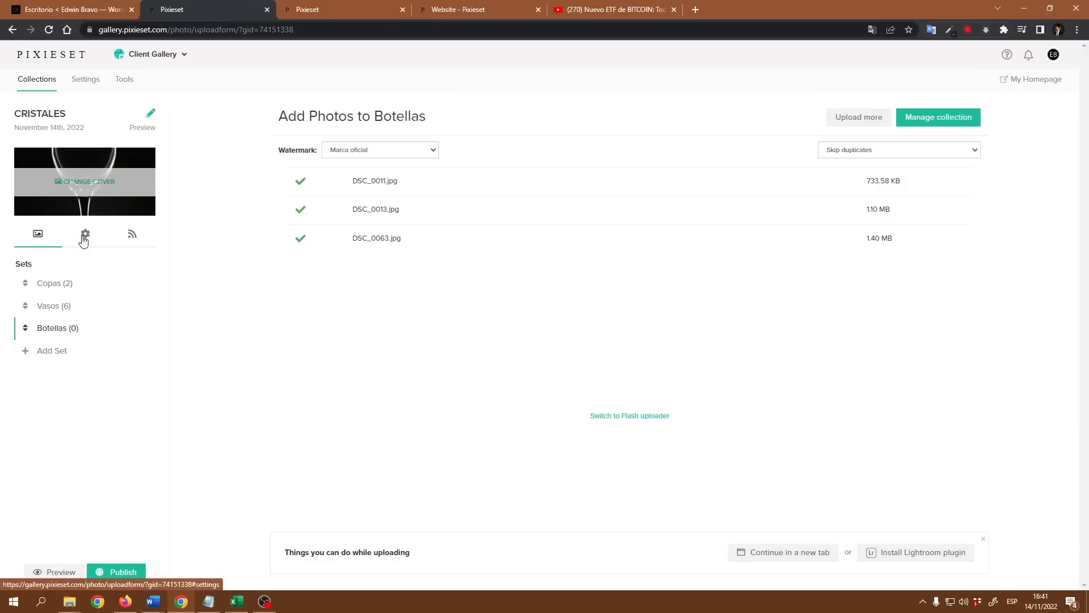
# Step: Preview the Cristales collection and examine its cover and the watermarked photos in the Copas, Vasos and Botellas sets
pyautogui.click(56, 575)
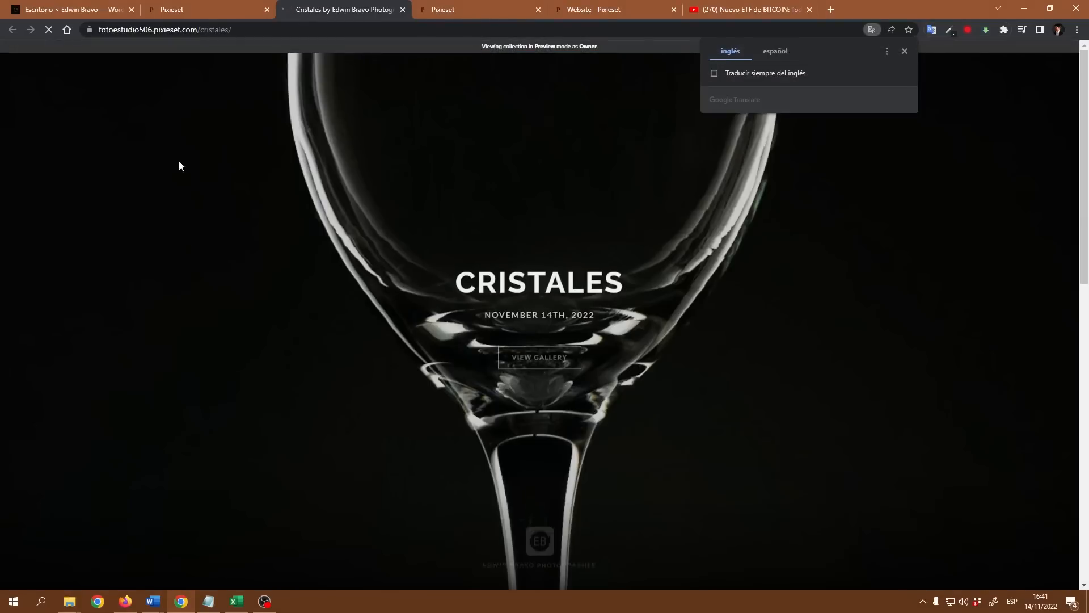
pyautogui.click(563, 358)
pyautogui.scroll(5, 563, 357)
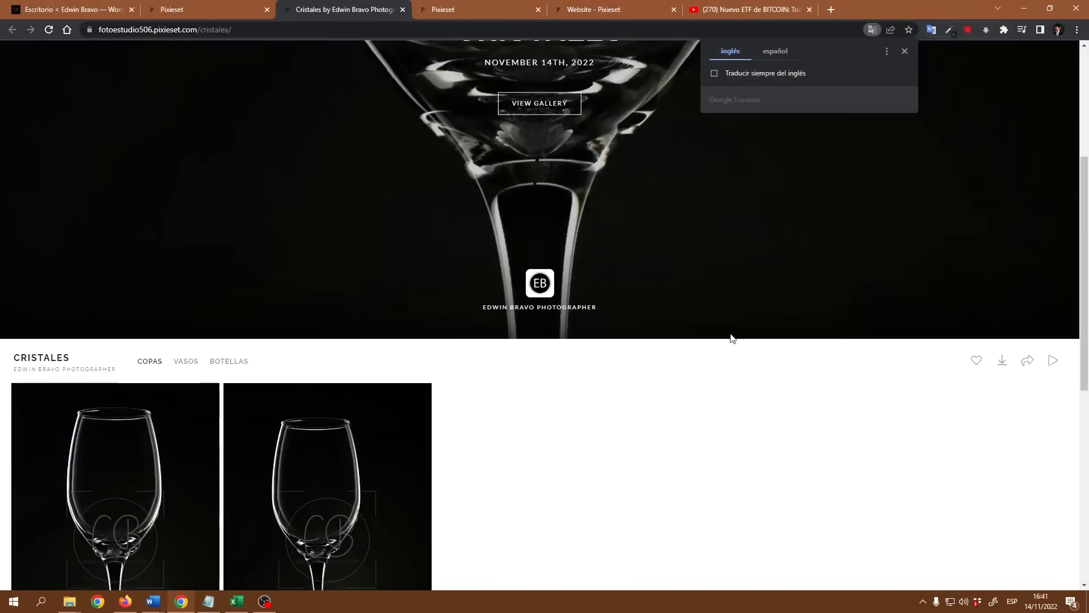
pyautogui.scroll(-5, 747, 382)
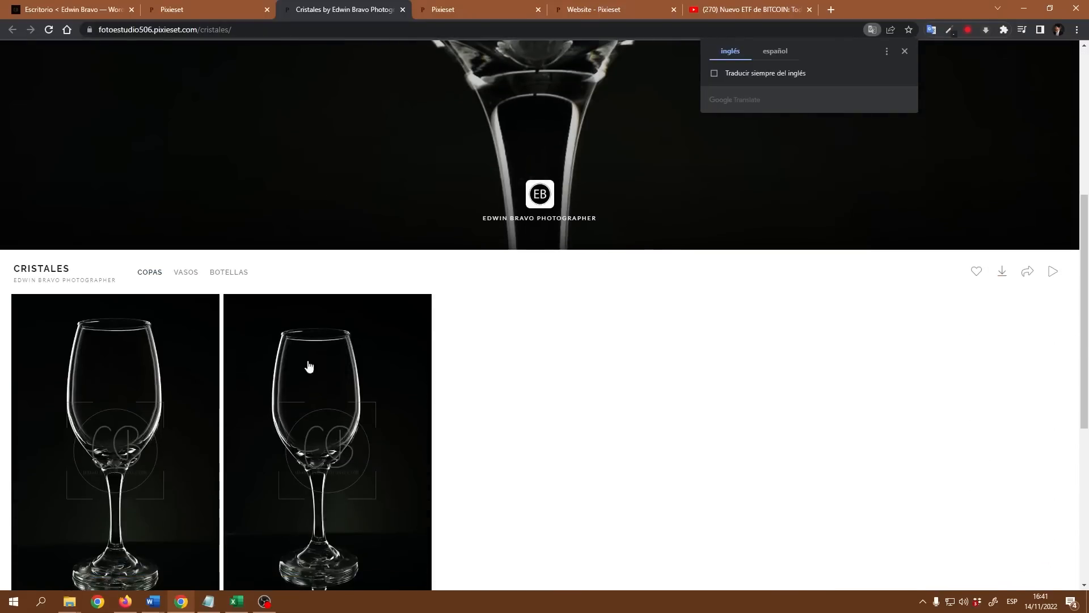
pyautogui.click(186, 273)
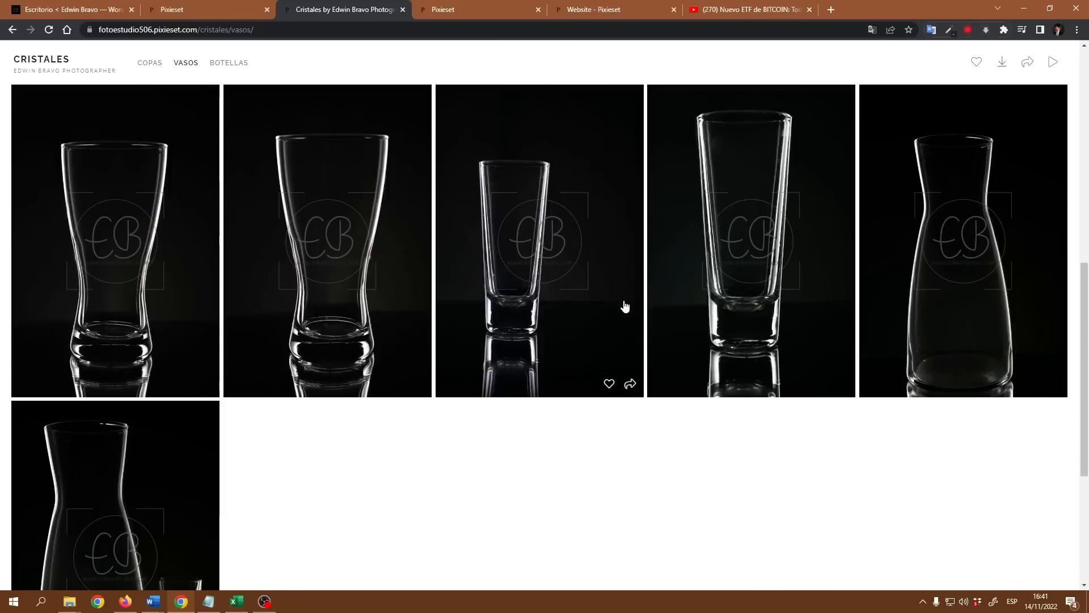
pyautogui.scroll(4, 226, 338)
pyautogui.click(216, 292)
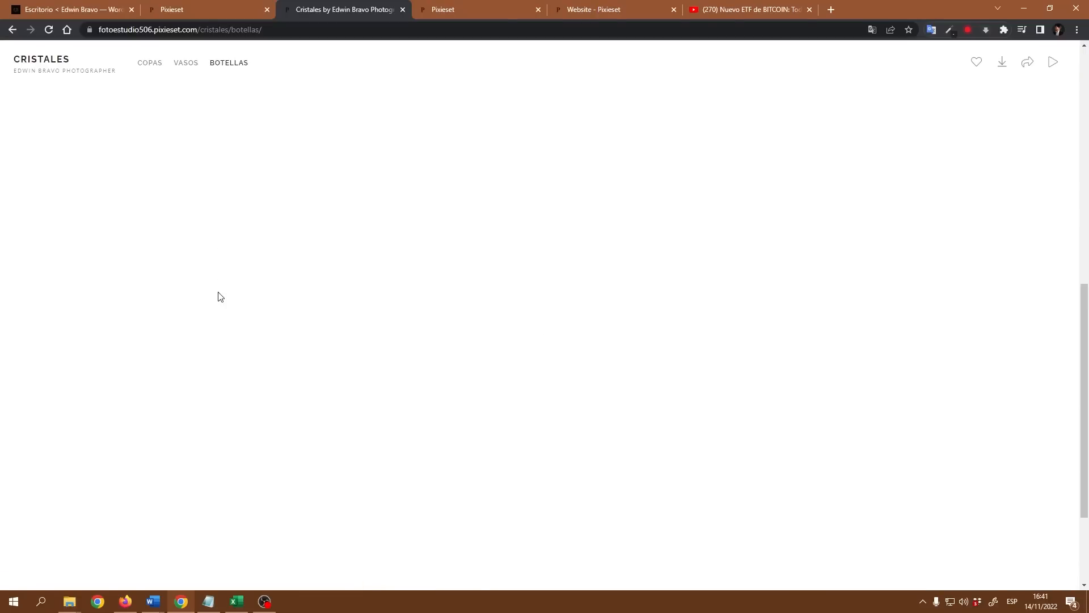
pyautogui.scroll(5, 564, 311)
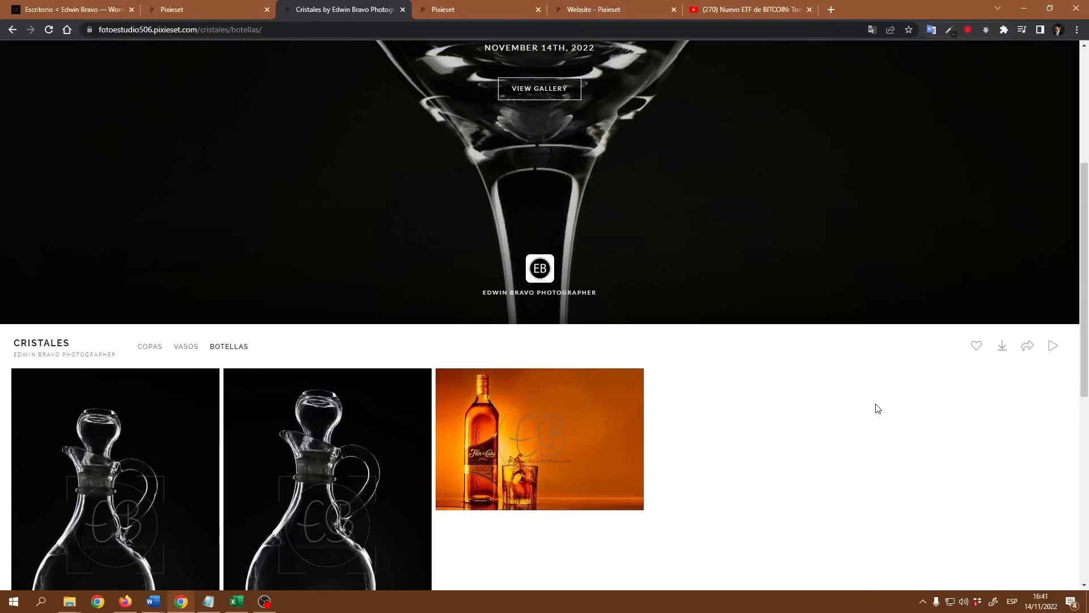
# Step: Return to the collection editor and view the Copas set with filenames shown, restoring the plain grid view
pyautogui.click(209, 4)
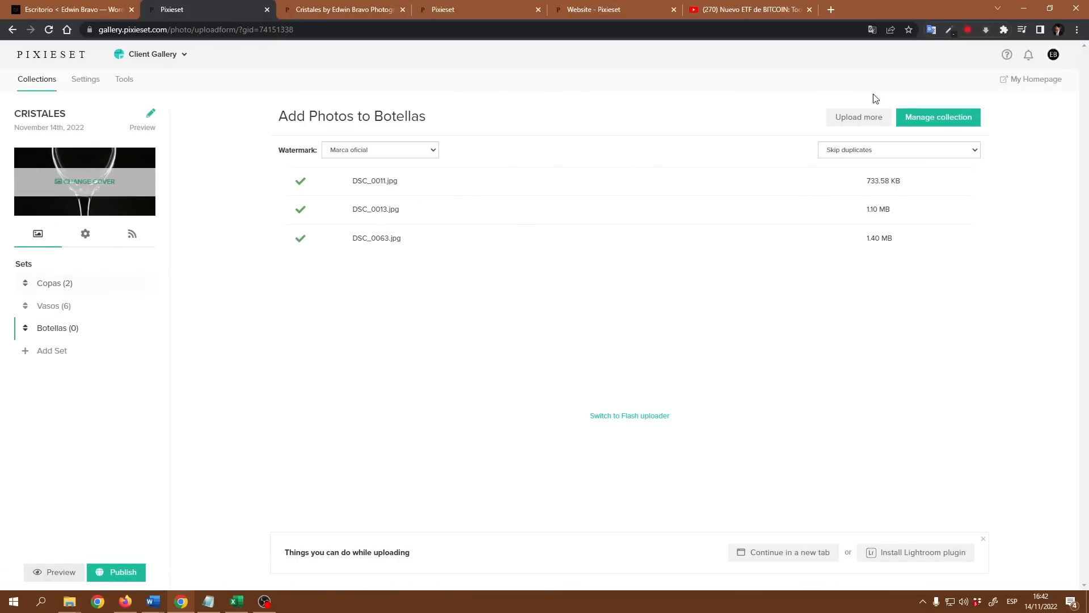
pyautogui.click(48, 284)
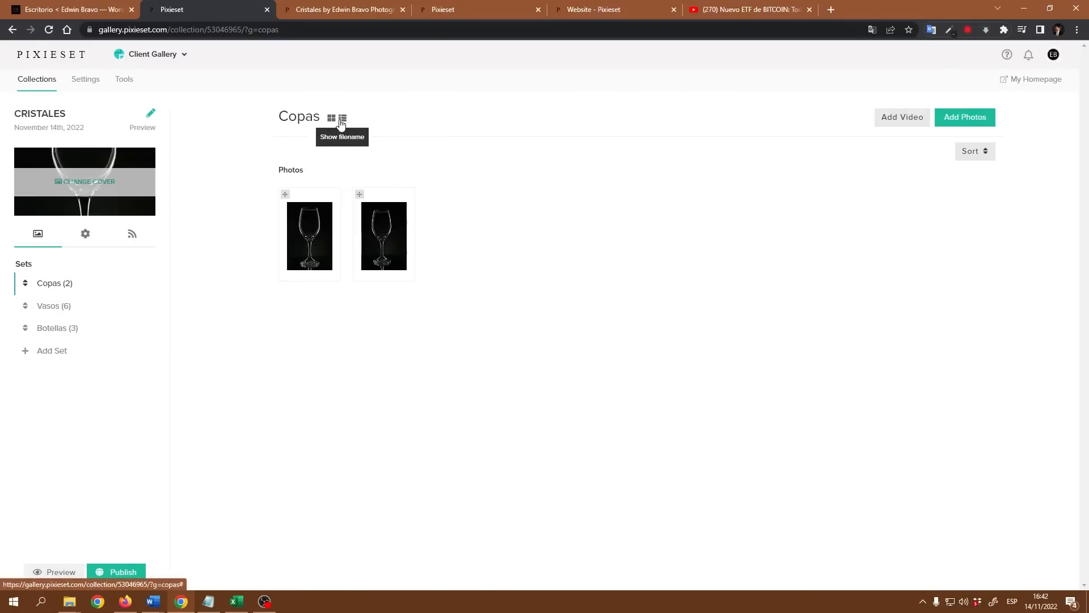
pyautogui.click(343, 122)
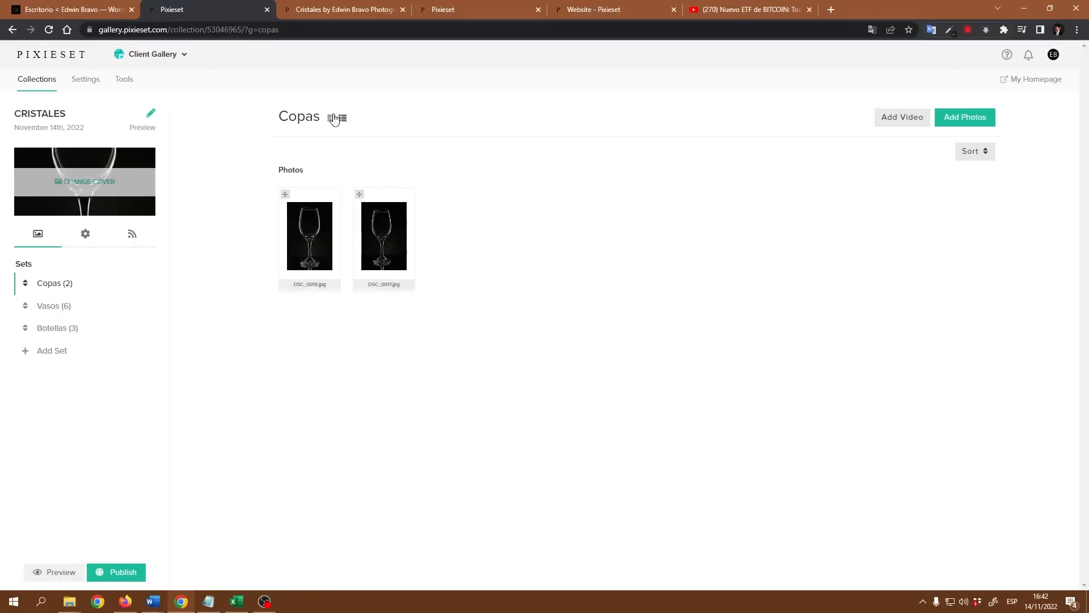
pyautogui.click(332, 118)
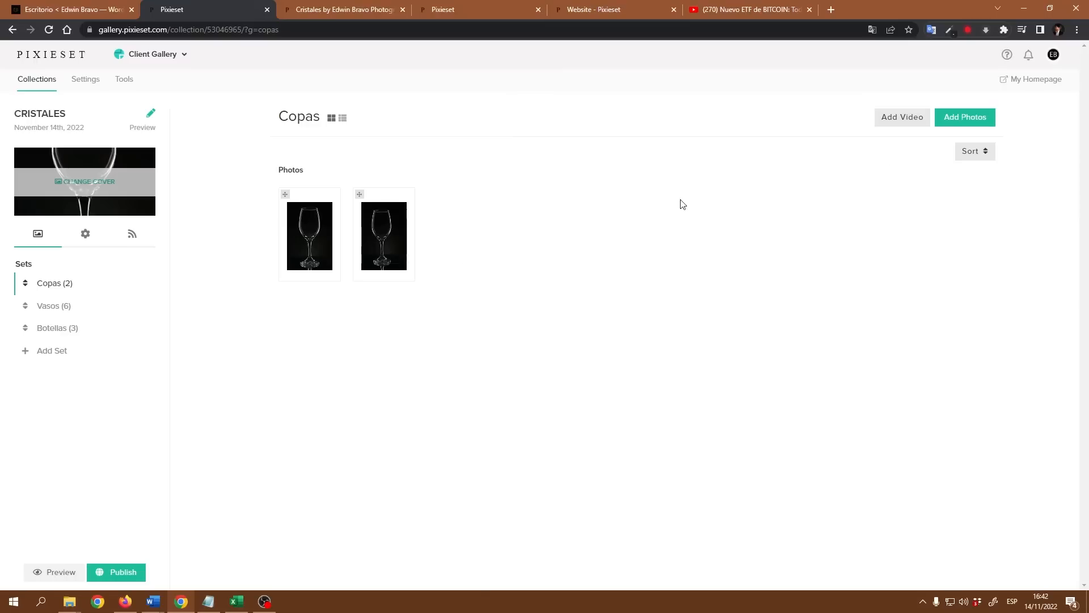
# Step: Select the first goblet photo in the Copas set and bring up its additional actions
pyautogui.click(316, 248)
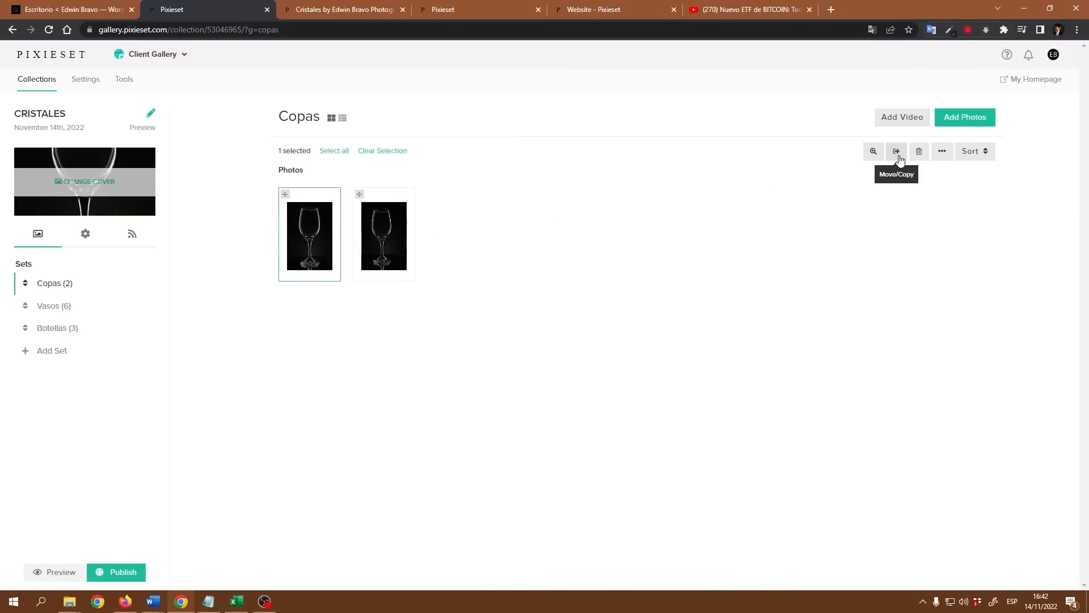
pyautogui.click(944, 154)
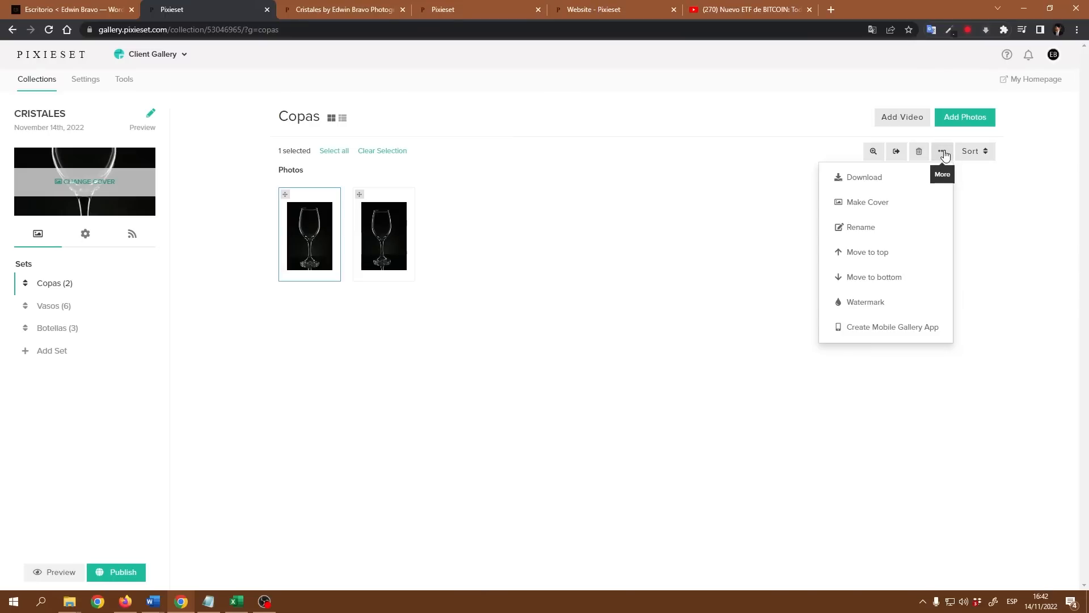